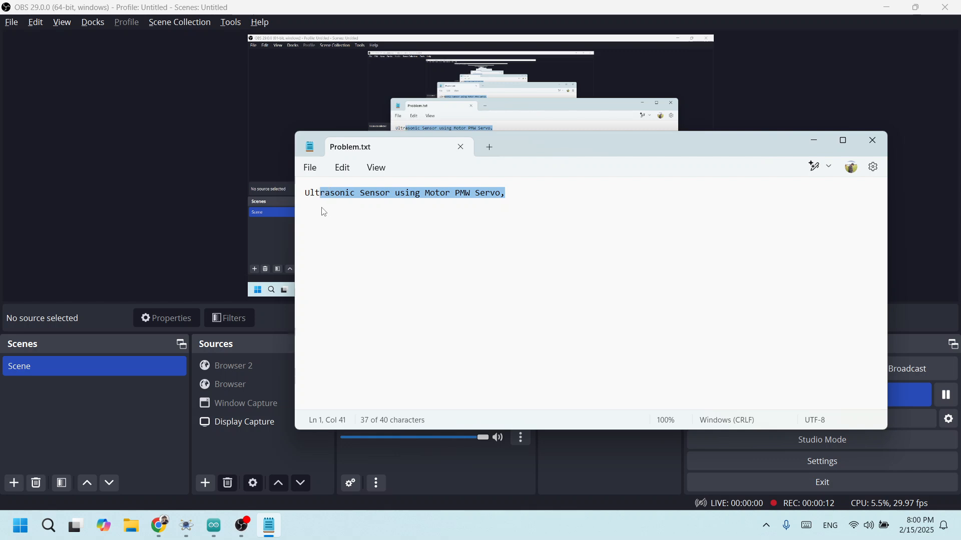
Remove the trailing comma from the project title line in Problem.txt
left_click(559, 206)
key("BackSpace")
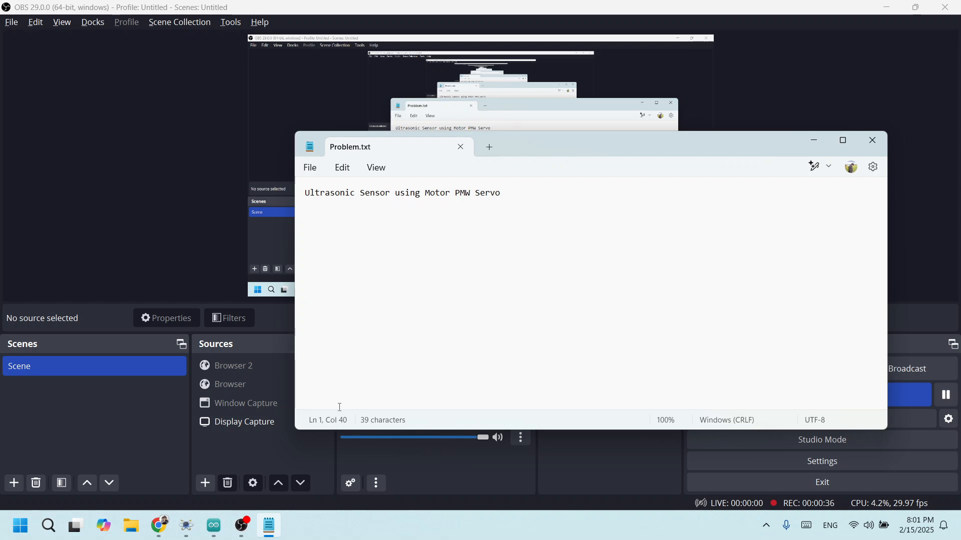
Switch to Proteus and examine the Arduino Uno, the servo motor and the rest of the circuit in the schematic
left_click(186, 525)
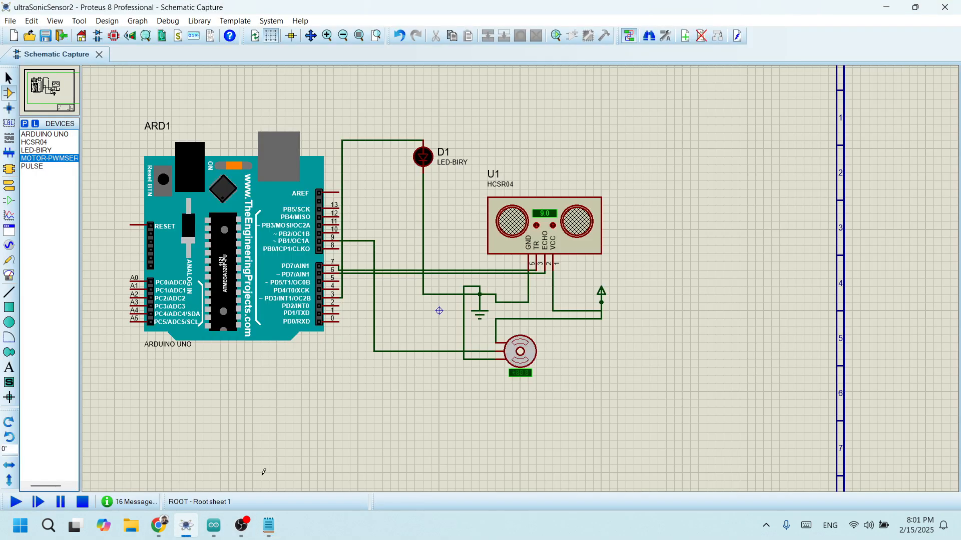
left_click_drag(99, 108, 748, 464)
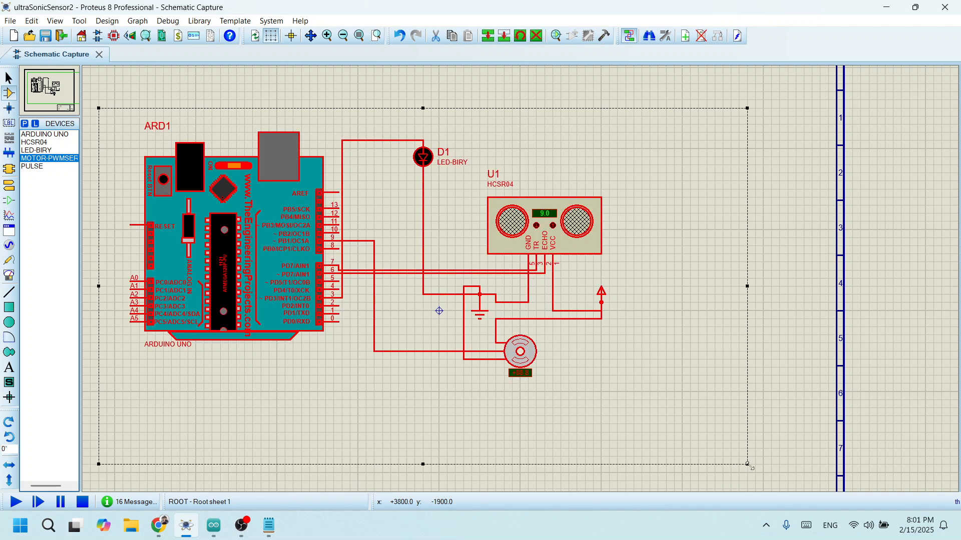
right_click(416, 425)
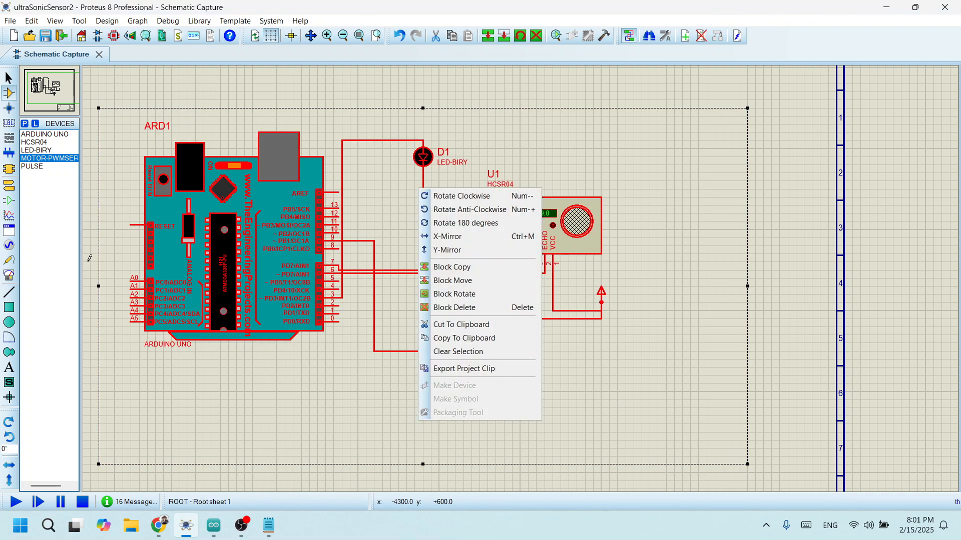
left_click(285, 396)
left_click(202, 235)
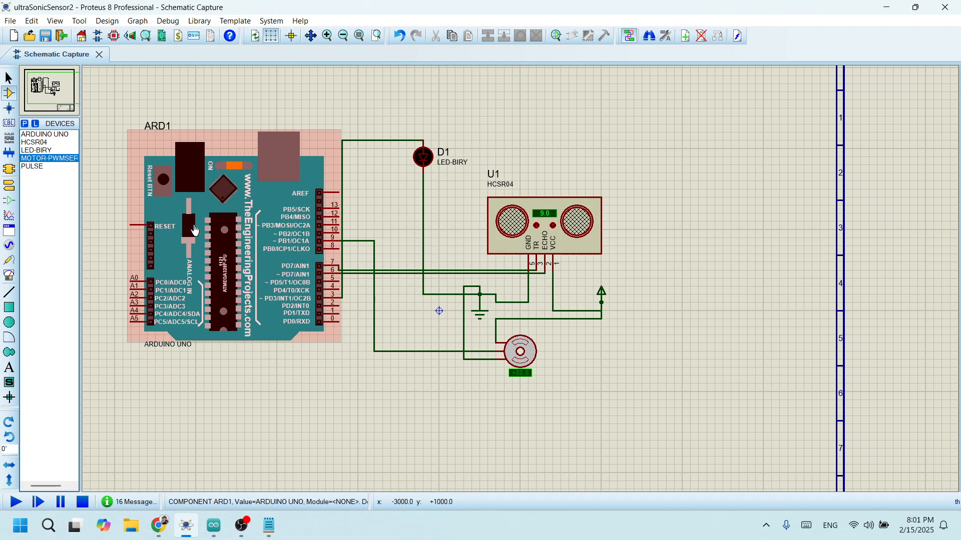
left_click(210, 228)
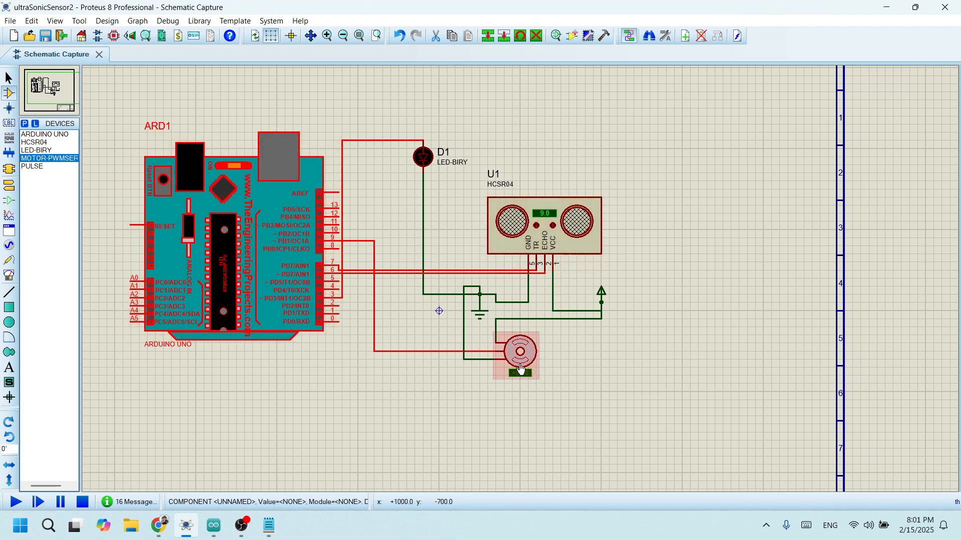
left_click(589, 359)
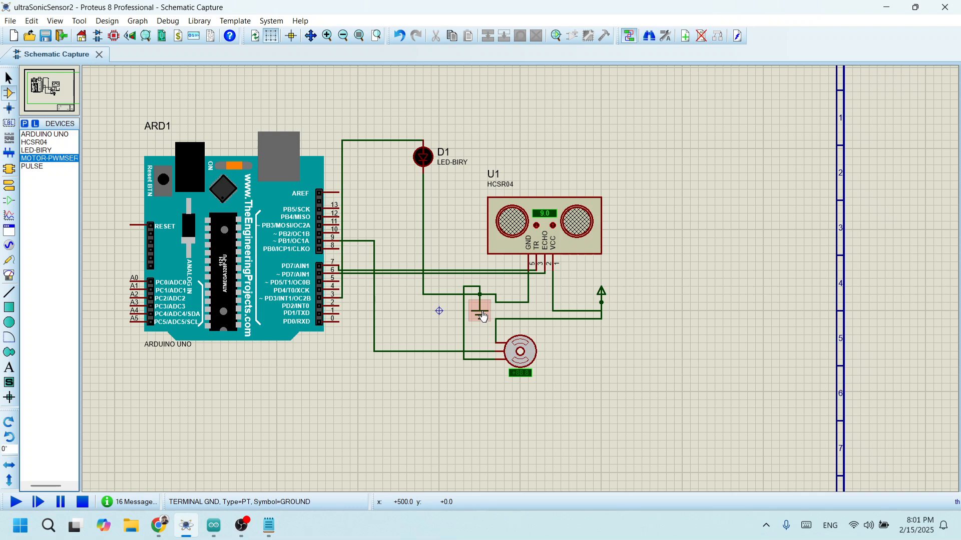
Search the device library for "arduino" and preview the ARDUINO UNO part
left_click(190, 22)
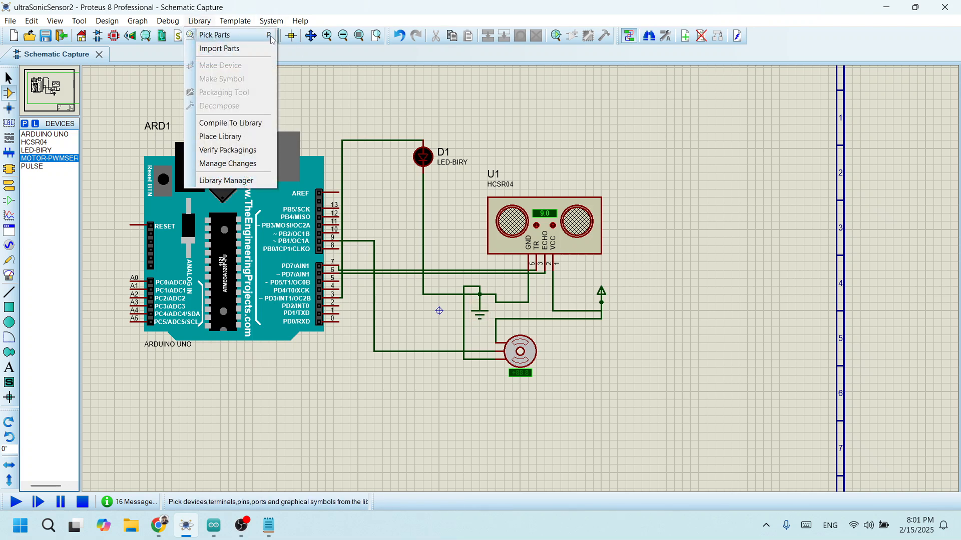
left_click(267, 35)
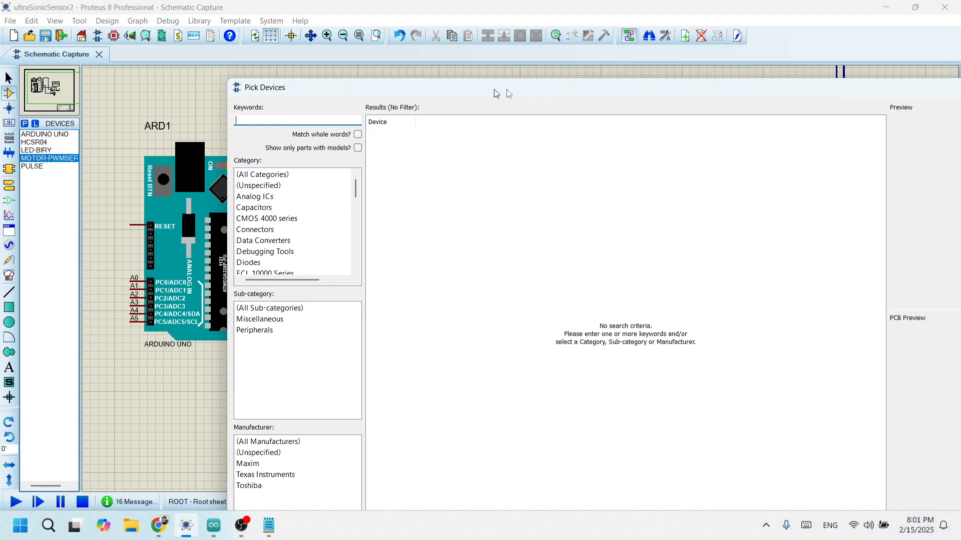
left_click_drag(496, 93, 575, 94)
type("arduino")
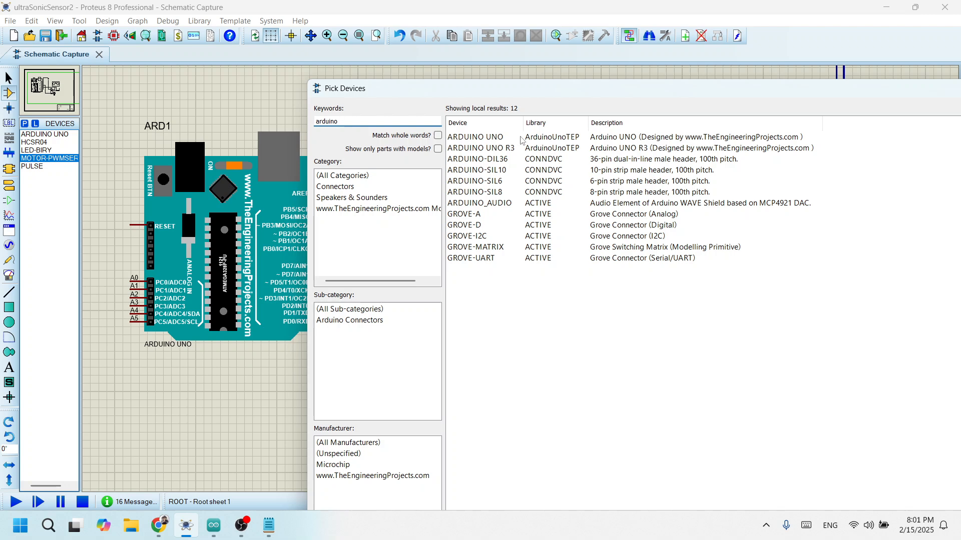
left_click(496, 138)
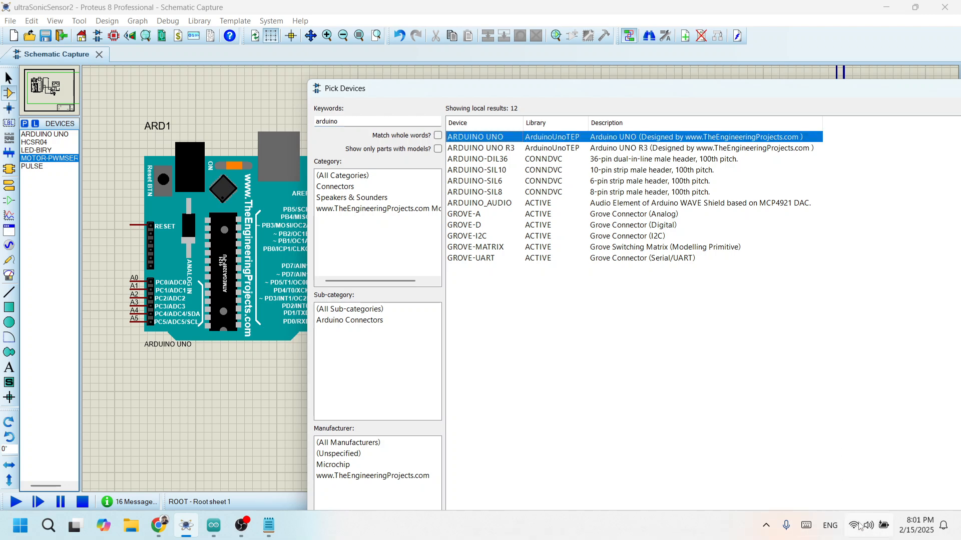
left_click_drag(805, 95, 656, 42)
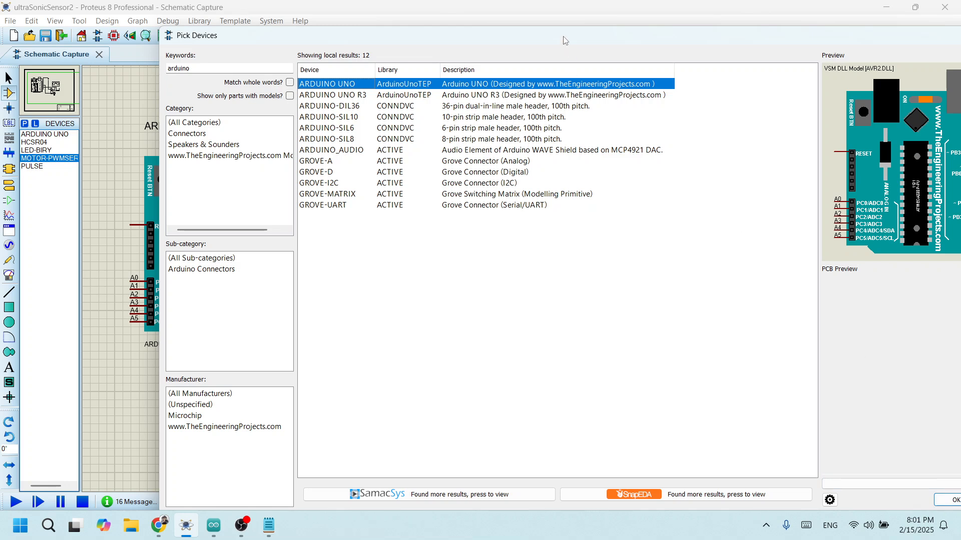
left_click_drag(566, 40, 628, 69)
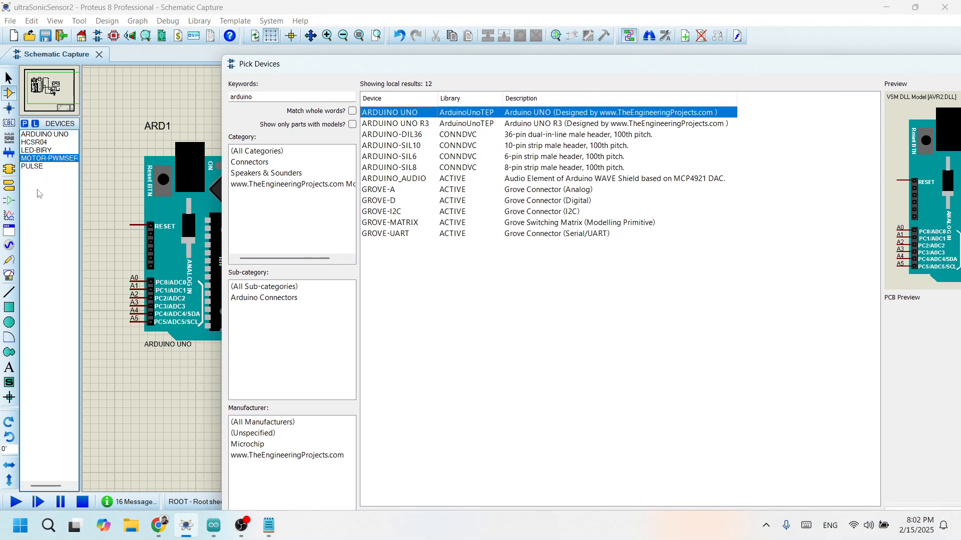
Search the device library for "ultra sonic" and preview the HCSR04 ranger module
left_click(325, 96)
double_click(326, 96)
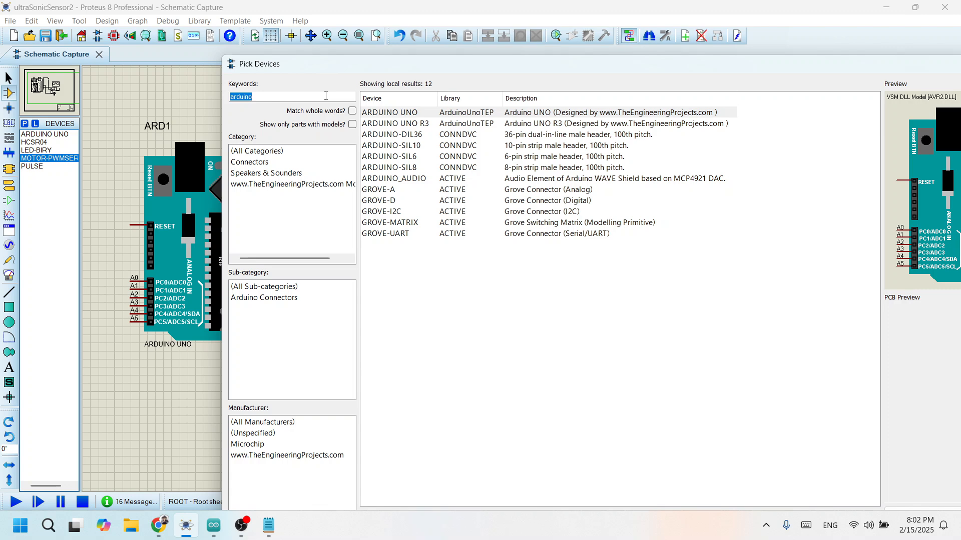
type("ultra sonic")
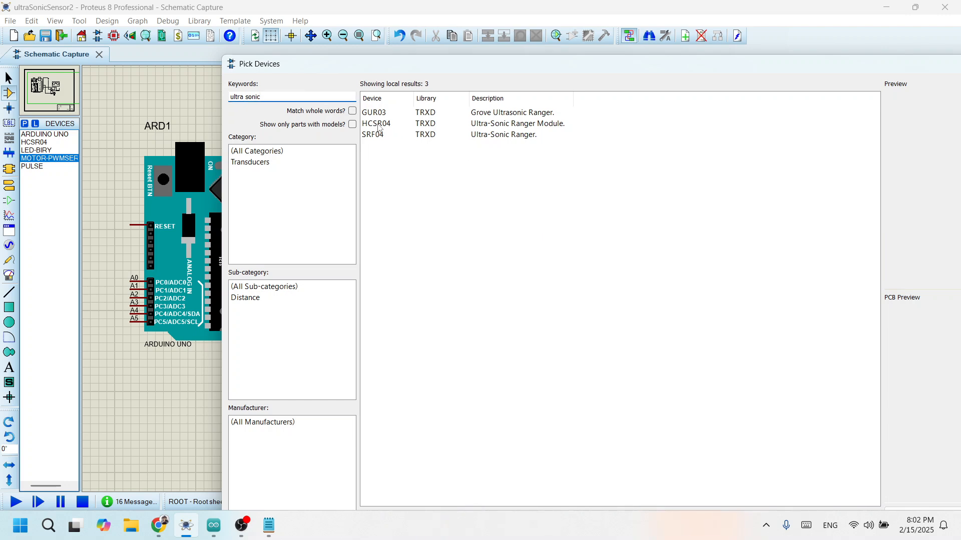
left_click(379, 128)
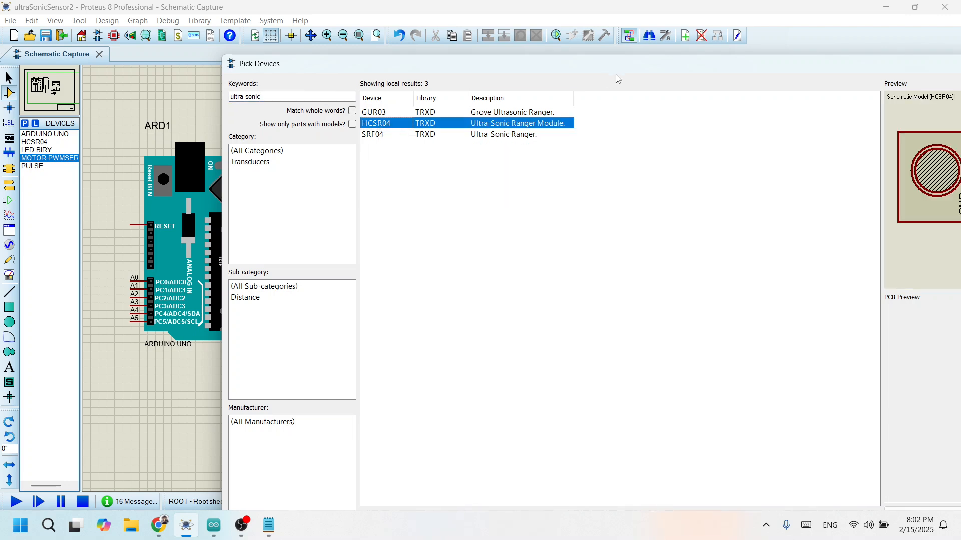
left_click_drag(645, 70, 526, 52)
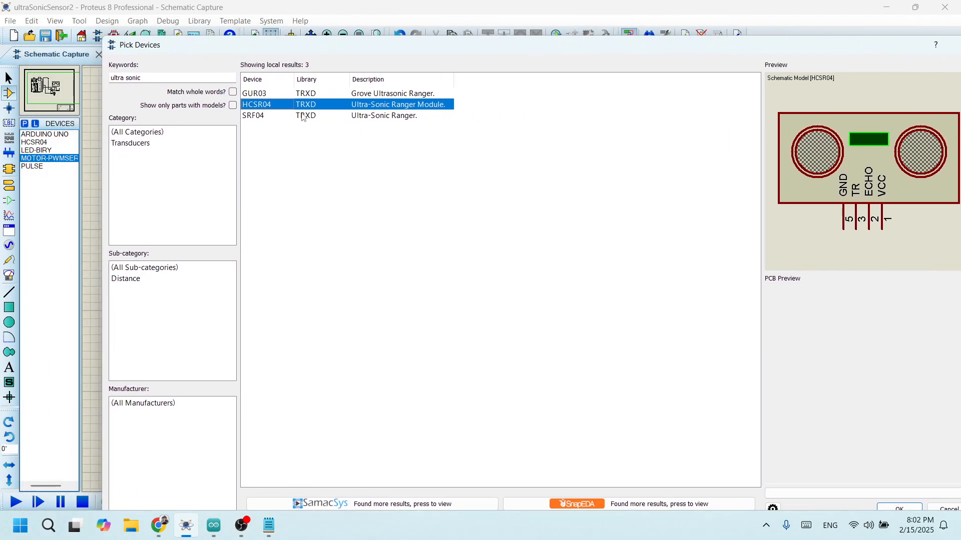
left_click_drag(335, 50, 417, 67)
Search the device library for "motor", preview the MOTOR-PWMSERVO part, and leave the library without adding anything
left_click(274, 97)
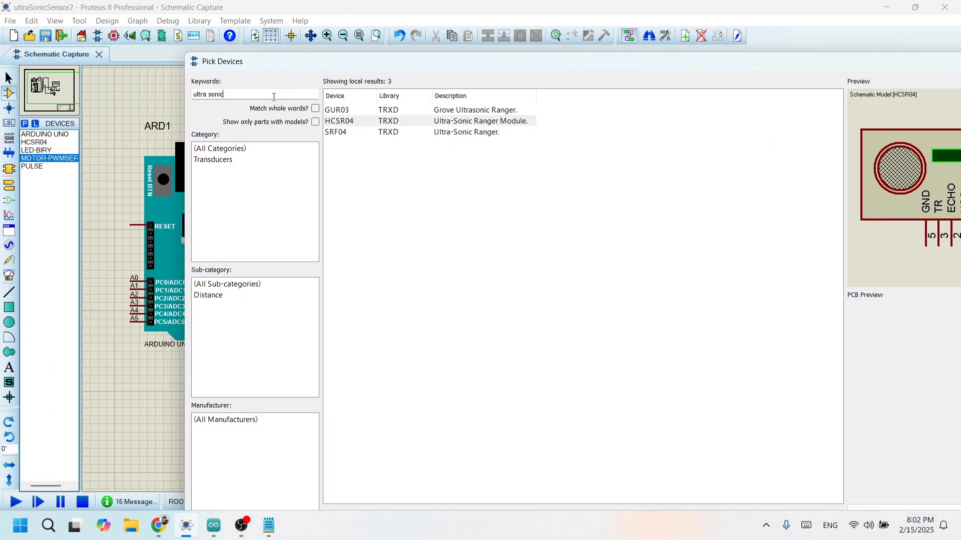
left_click_drag(332, 62, 409, 34)
left_click(370, 69)
type("motor")
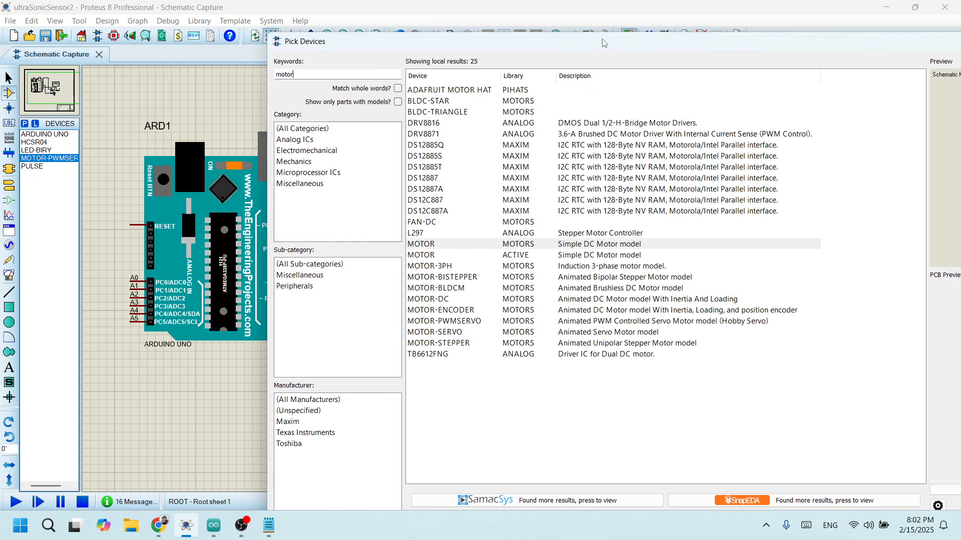
left_click_drag(603, 41, 568, 42)
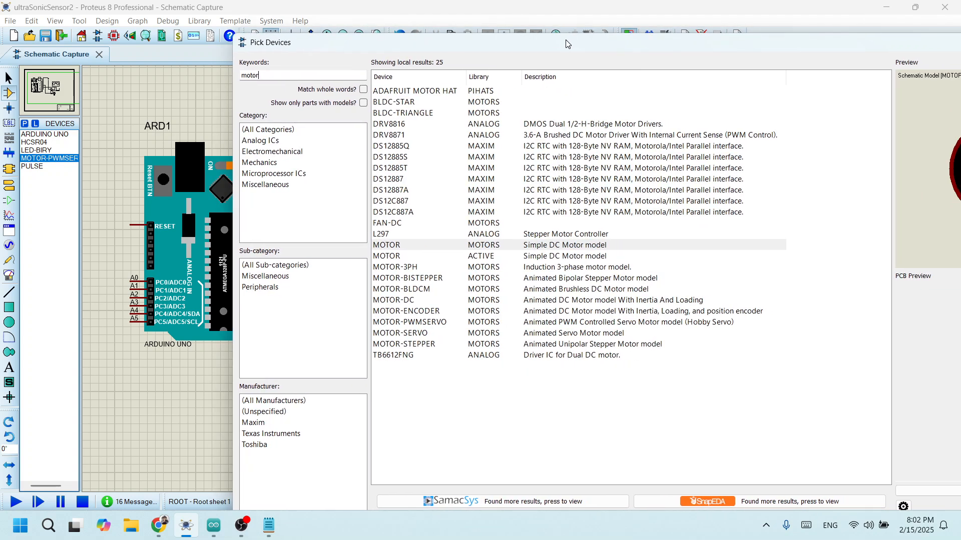
left_click(401, 325)
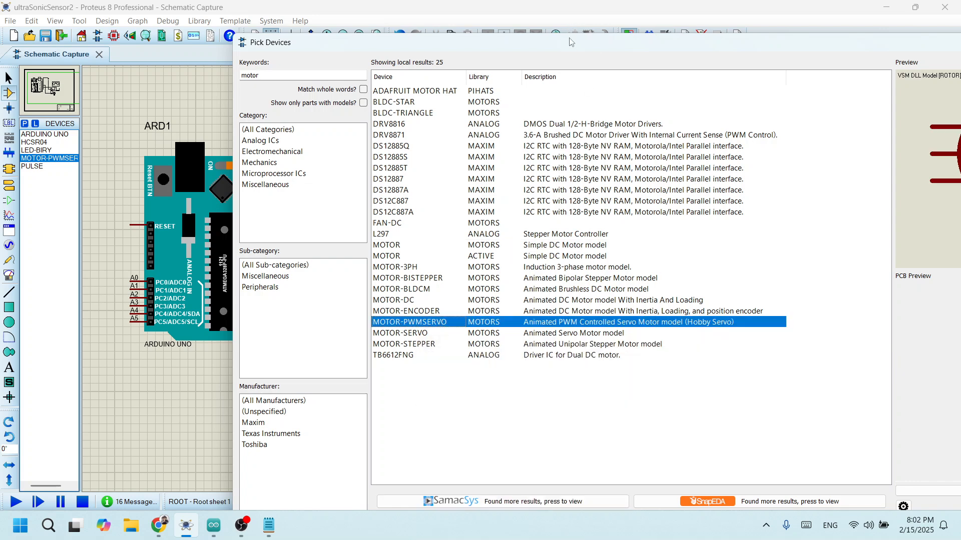
left_click_drag(578, 44, 494, 283)
left_click_drag(563, 286, 499, 210)
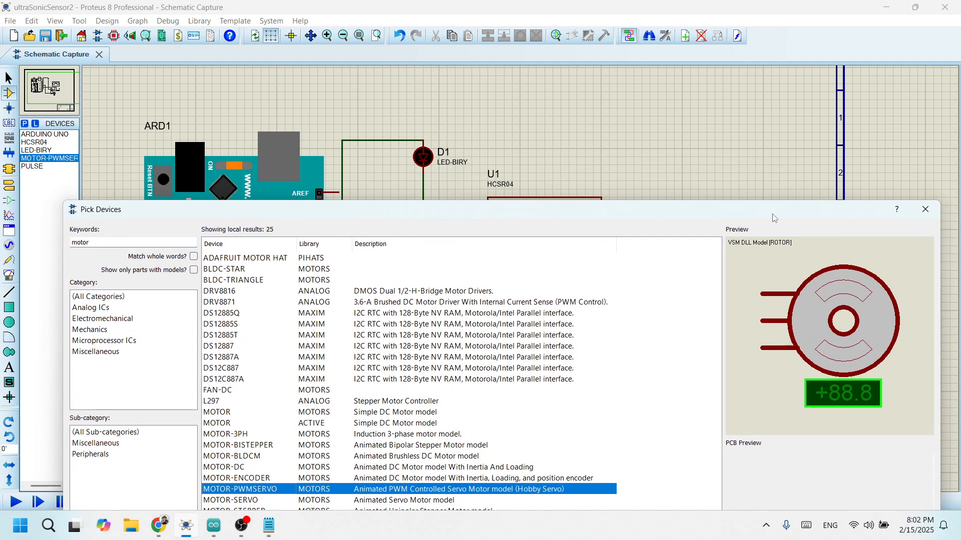
left_click(926, 214)
Remove the unused PULSE device from the schematic's device list
left_click(40, 167)
right_click(40, 169)
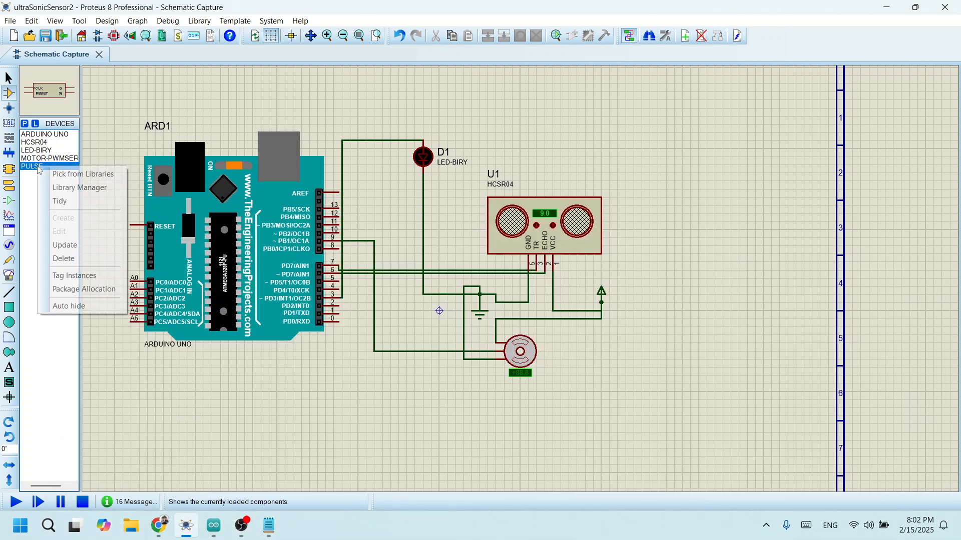
left_click(60, 260)
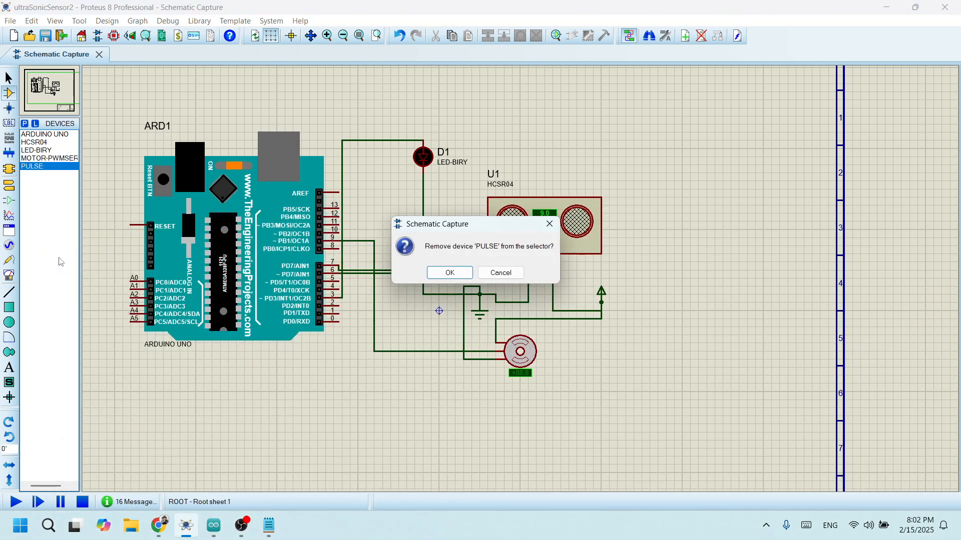
left_click(449, 273)
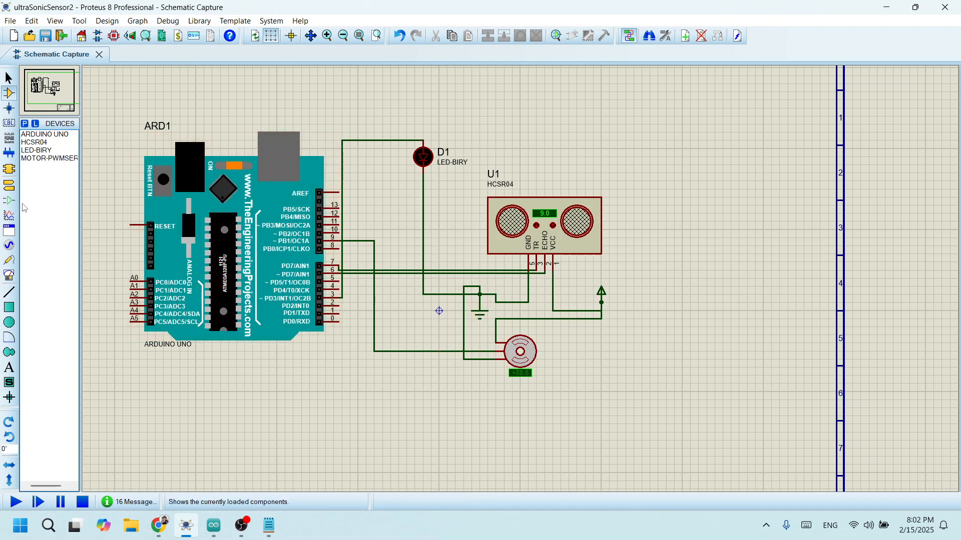
List the available terminal symbols and select the GROUND terminal
left_click(11, 187)
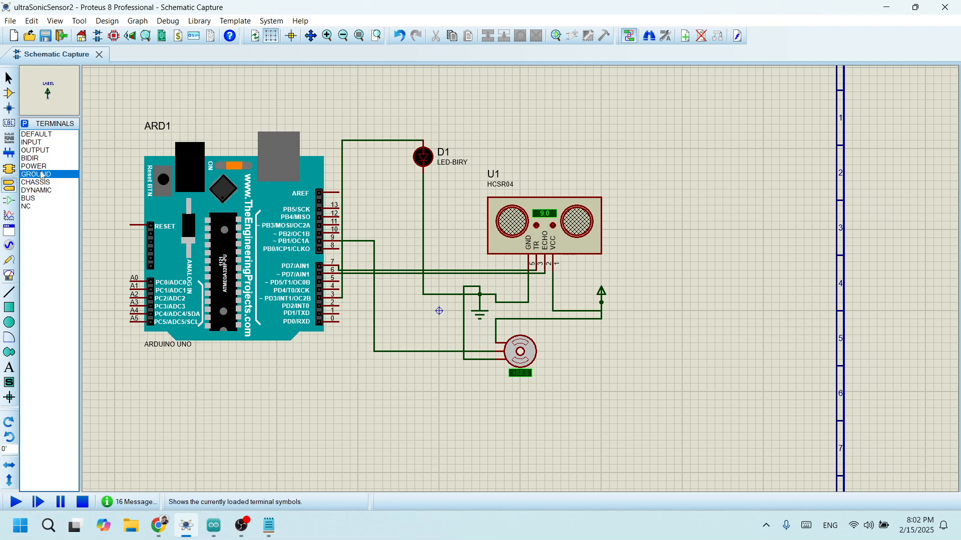
left_click(241, 530)
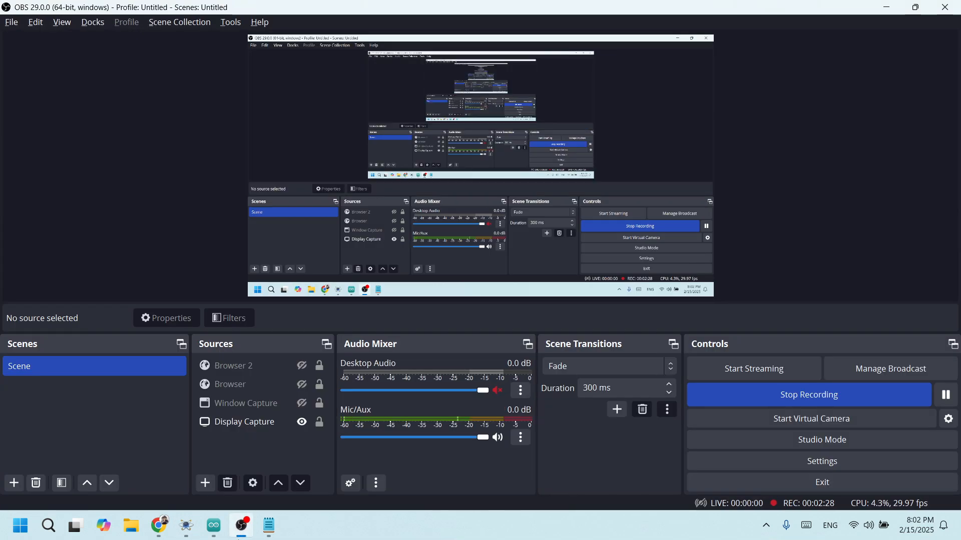
left_click(241, 525)
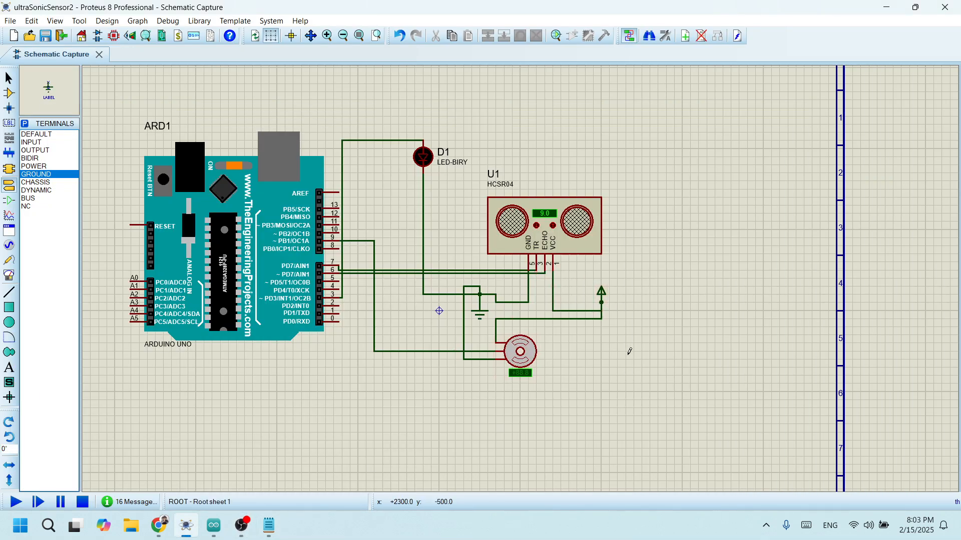
Examine the wiring of the servo motor and sensor to the Arduino, power and ground
scroll(521, 387, "up", 1)
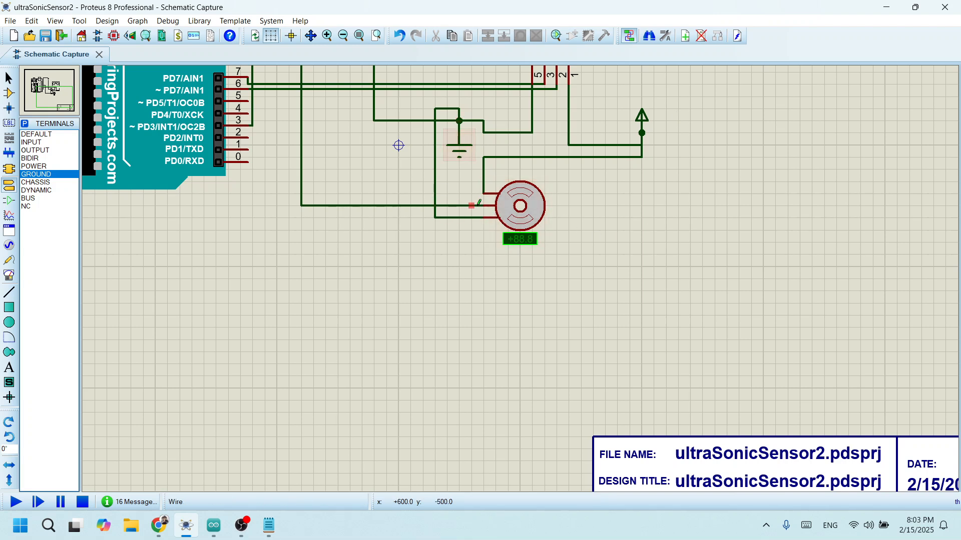
scroll(457, 219, "down", 1)
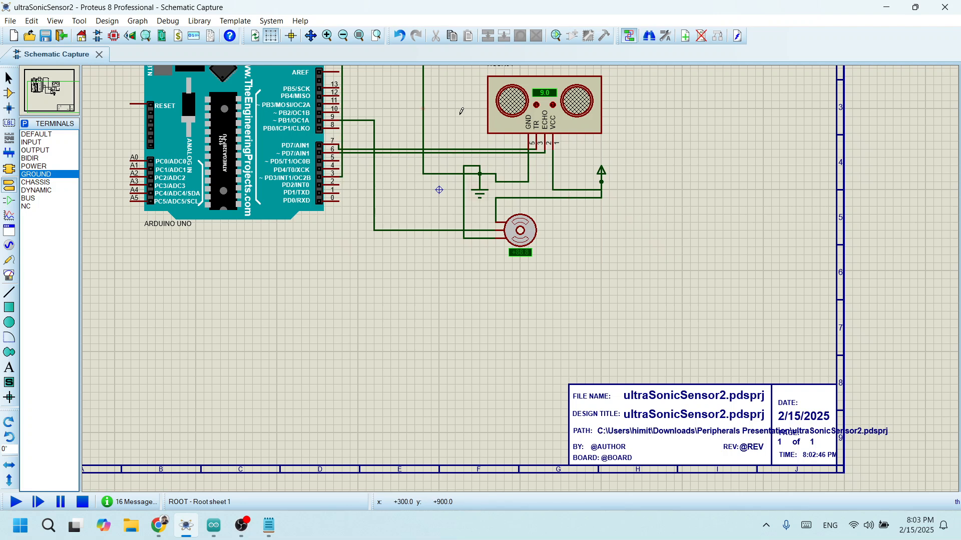
scroll(461, 112, "down", 2)
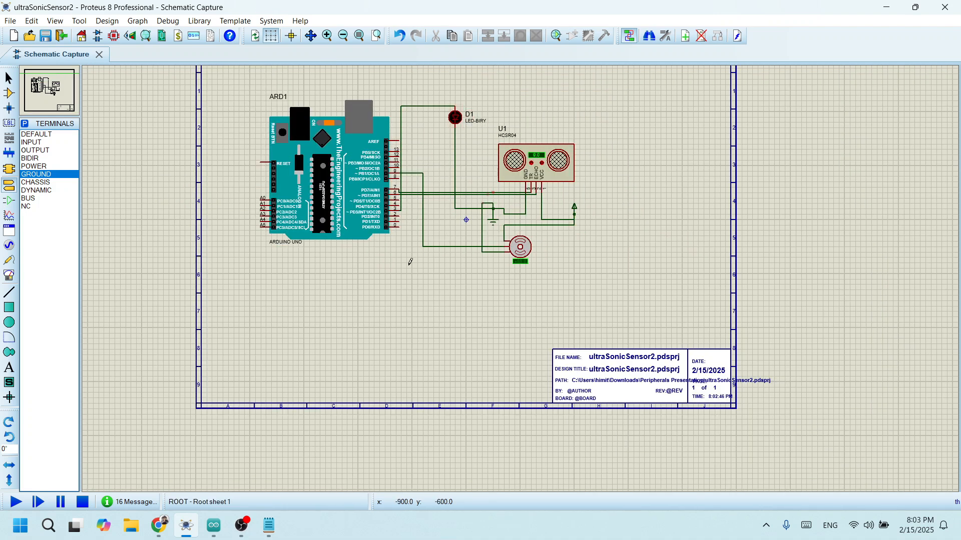
Check the TRIG_PIN definition in the Arduino IDE sketch against the sensor wiring in the Proteus schematic
left_click(215, 531)
left_click(248, 296)
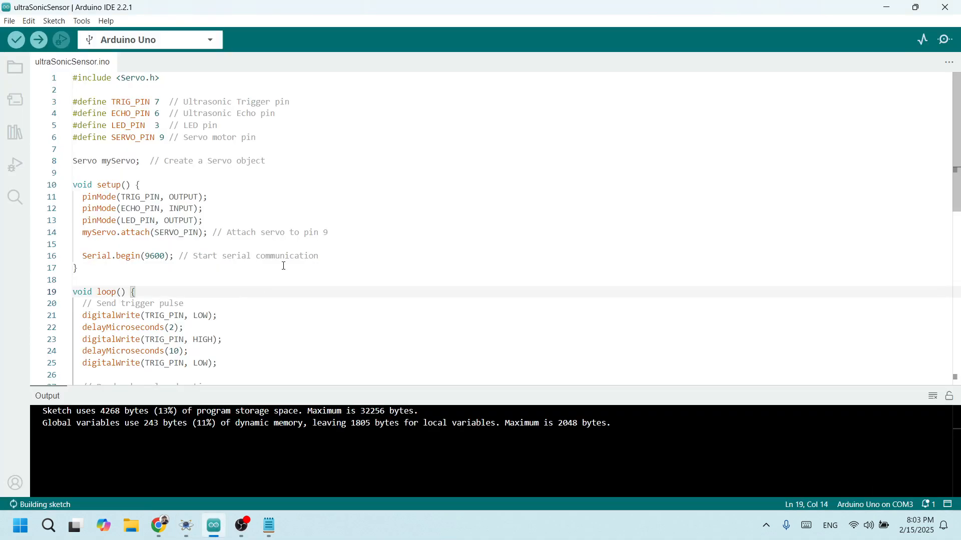
left_click(165, 103)
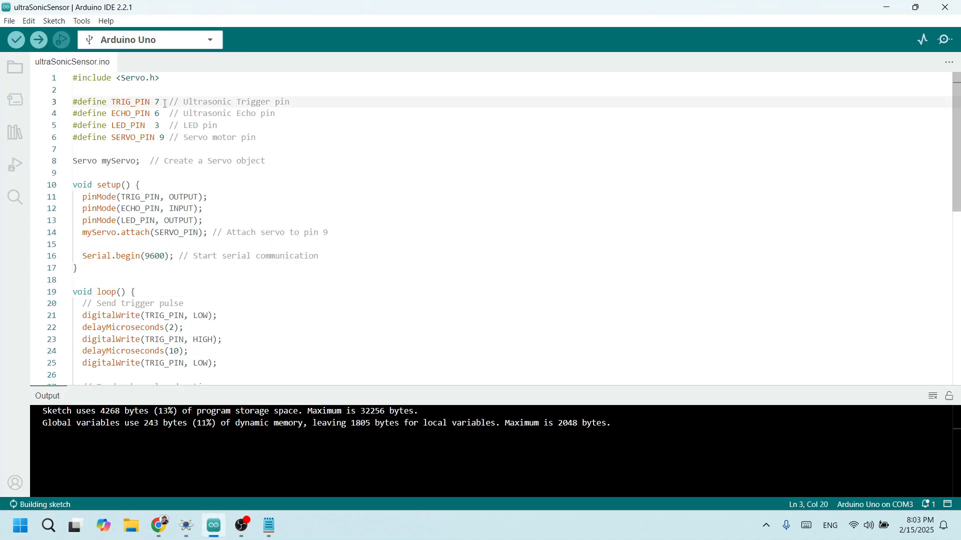
left_click(187, 526)
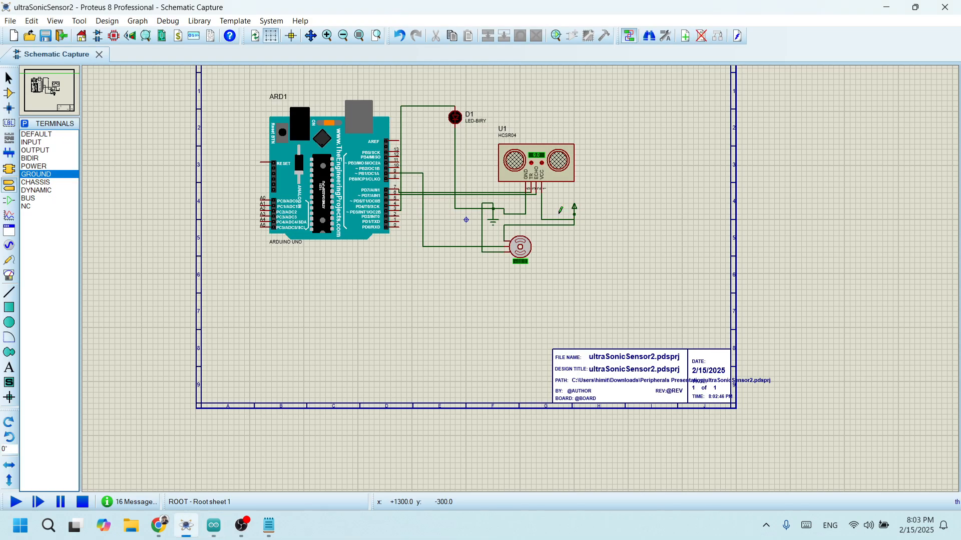
scroll(522, 285, "up", 2)
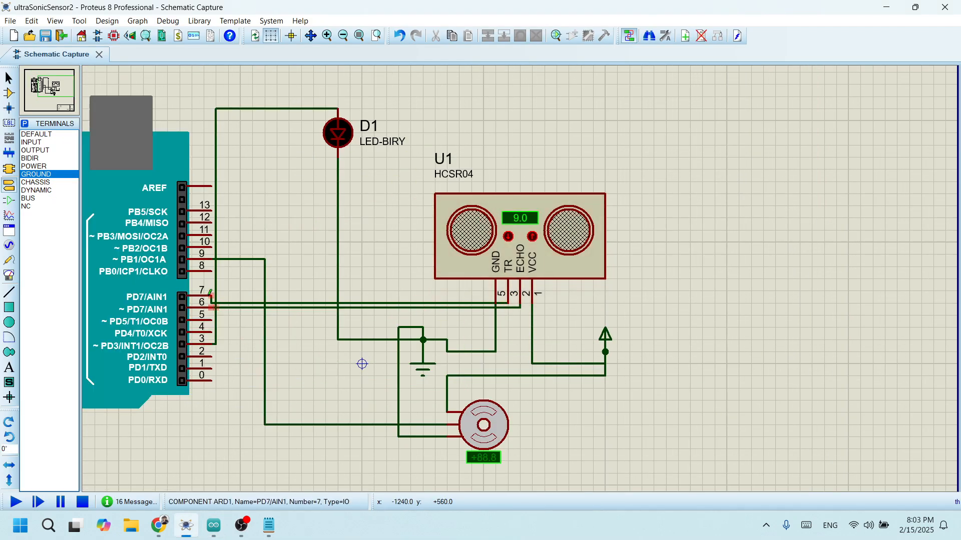
Check the ECHO_PIN definition in the Arduino IDE sketch against the sensor's echo wiring in the Proteus schematic
key("alt+Tab")
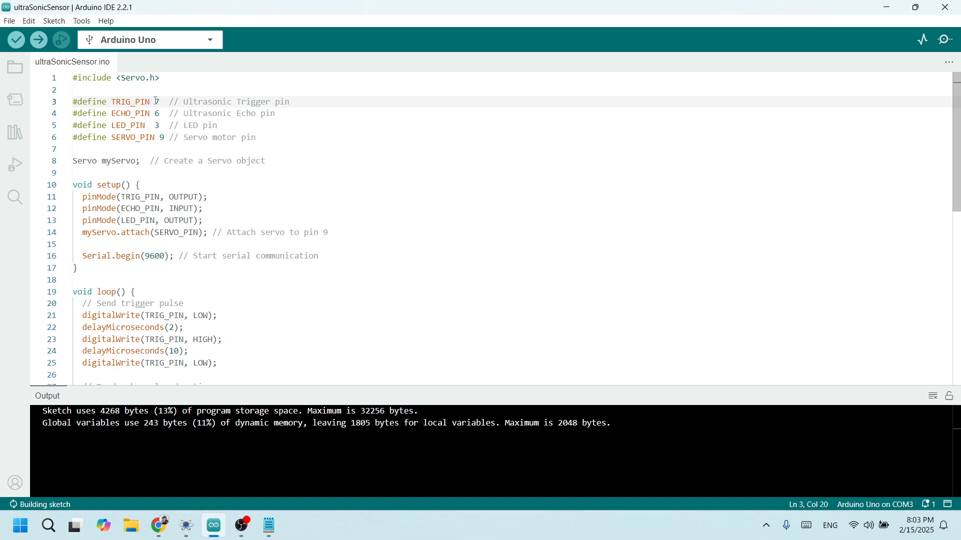
left_click(165, 114)
left_click_drag(166, 111, 141, 113)
key("alt+Tab")
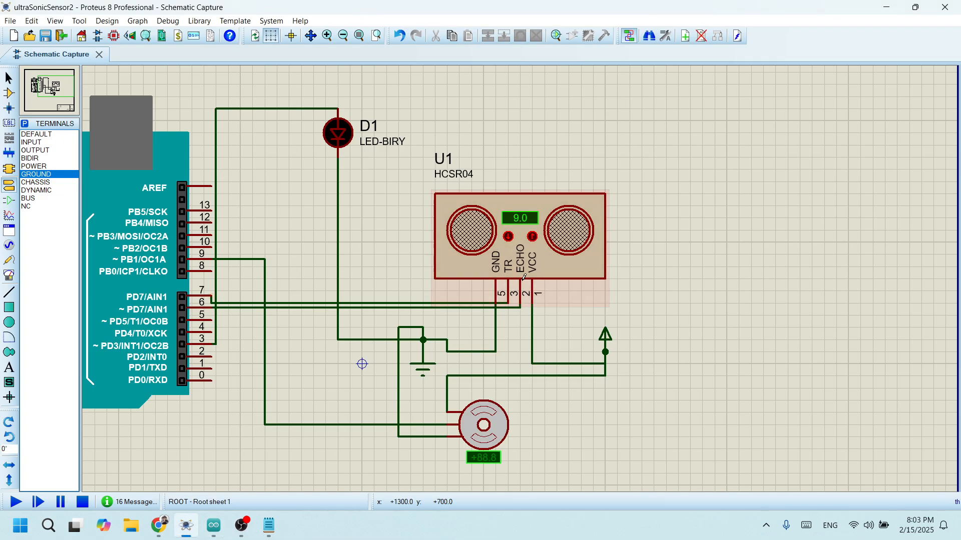
key("alt+Tab")
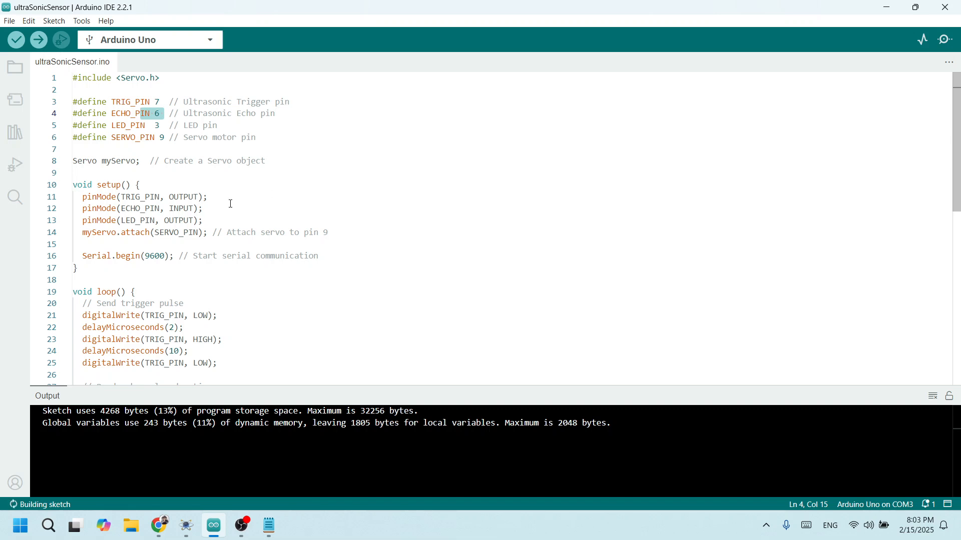
Compare the LED_PIN and SERVO_PIN definitions in the sketch with the LED and servo wiring in the Proteus schematic
left_click_drag(159, 127, 113, 127)
key("alt+Tab")
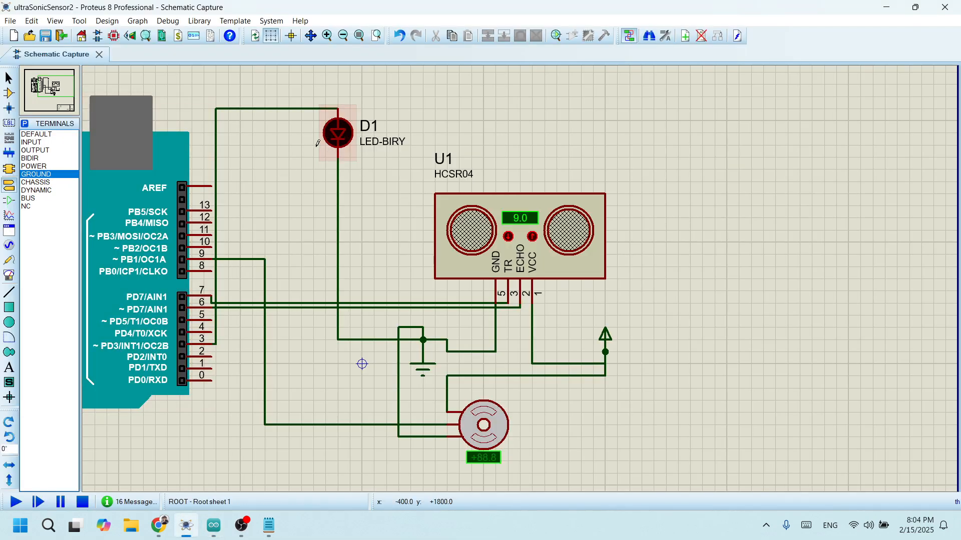
key("alt+Tab")
left_click_drag(174, 137, 107, 137)
key("alt+Tab")
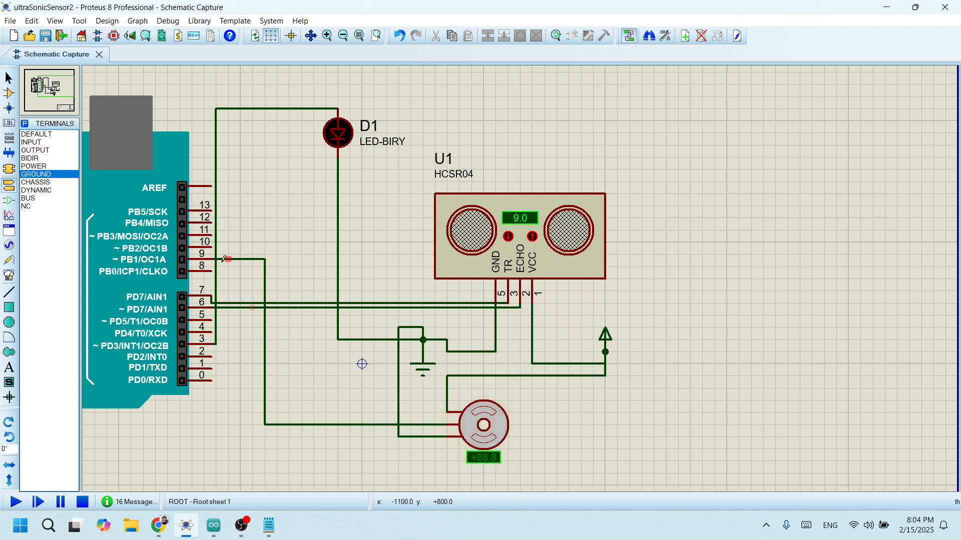
key("alt+Tab")
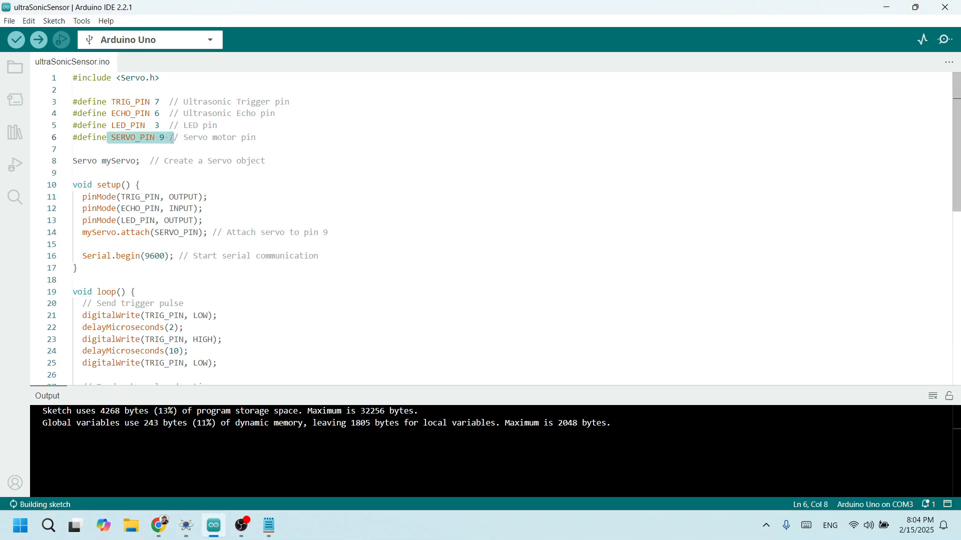
left_click(170, 138)
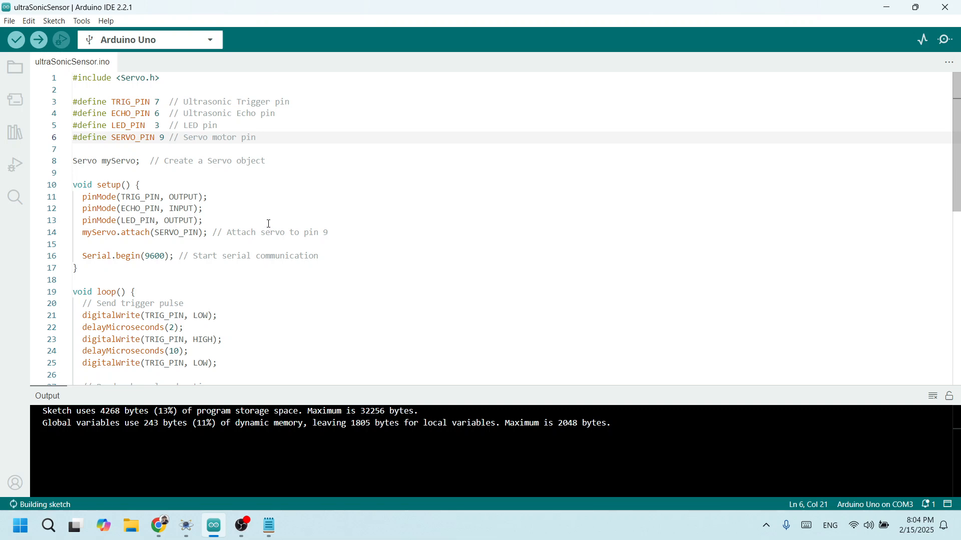
Look through the rest of the sketch down to the distance condition and the servo movements
scroll(270, 228, "down", 8)
scroll(269, 224, "up", 8)
scroll(270, 223, "down", 11)
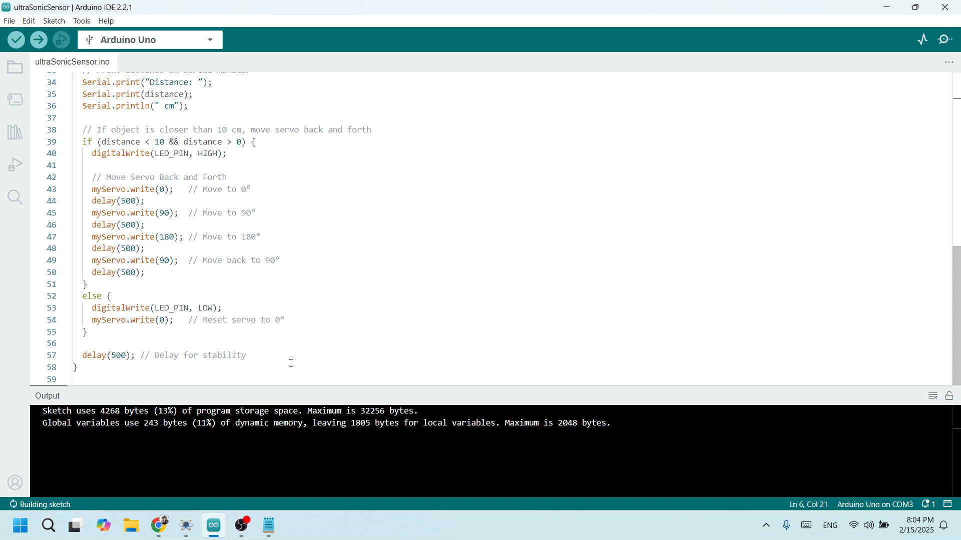
Switch to Proteus and try the HCSR04's distance controls, raising the value past 14.0 and lowering it back to 9.0
left_click(186, 525)
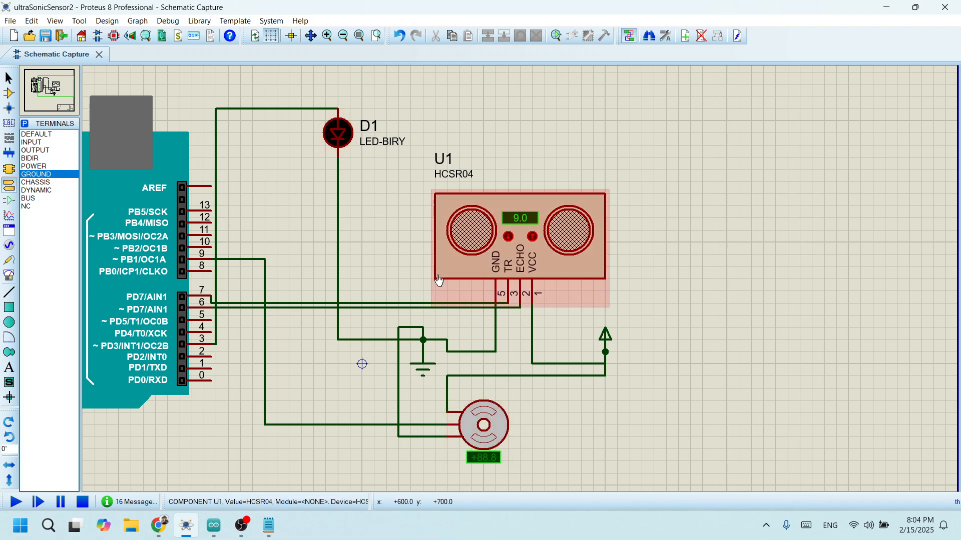
left_click(533, 238)
left_click(534, 237)
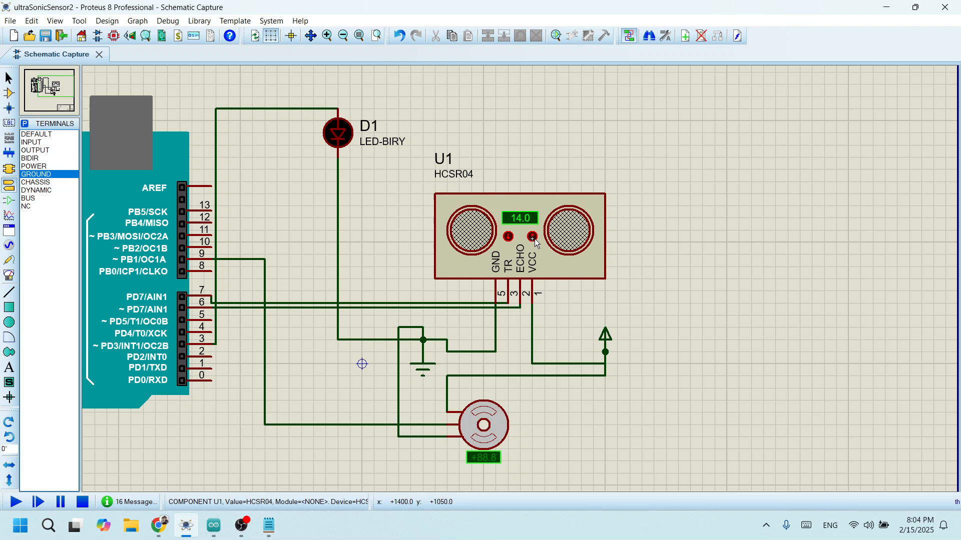
left_click(534, 238)
left_click(509, 238)
left_click(508, 238)
left_click(508, 237)
left_click(508, 238)
left_click(508, 238)
Review the HCSR04 sensor's step and range value in its component properties
right_click(511, 239)
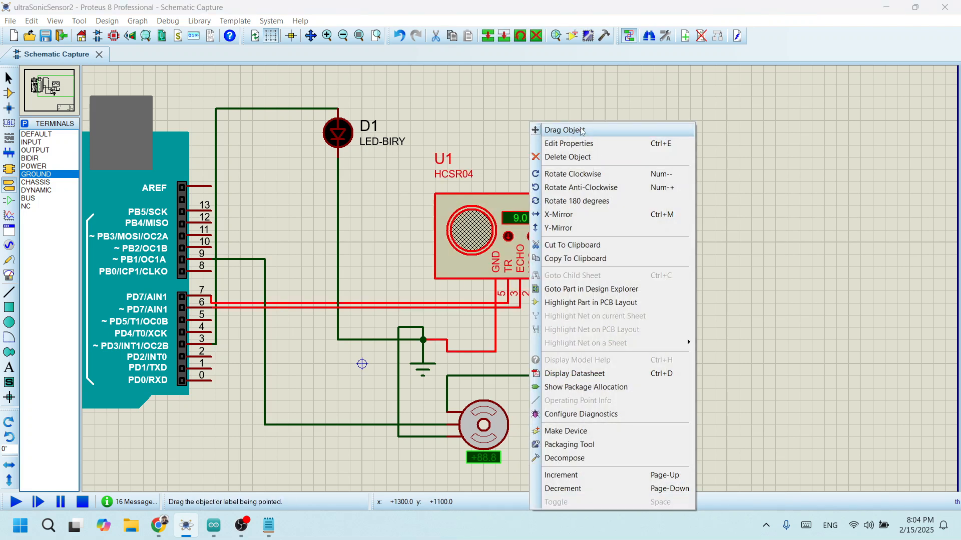
left_click(581, 143)
left_click(429, 218)
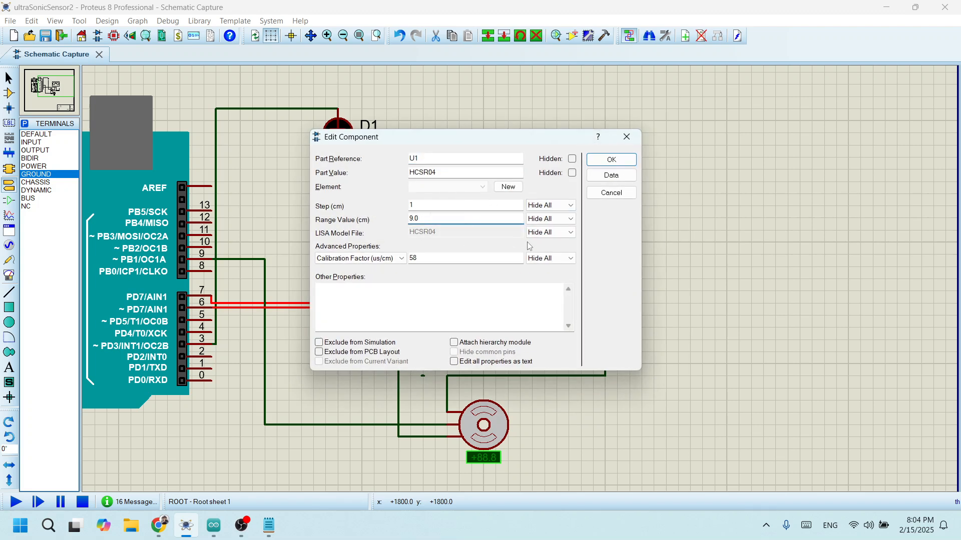
left_click(611, 159)
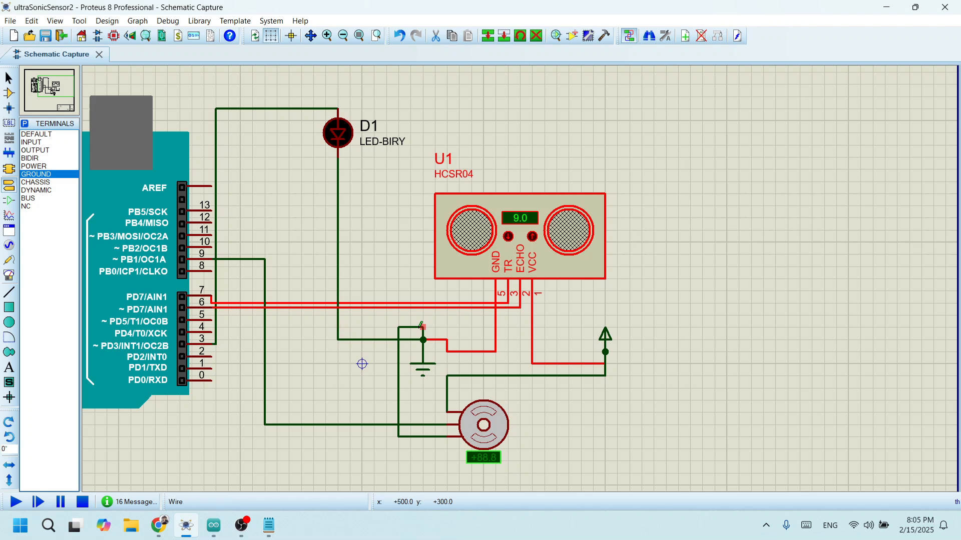
Switch to the Arduino IDE and examine the formula in the loop that converts the echo duration to distance
left_click(214, 525)
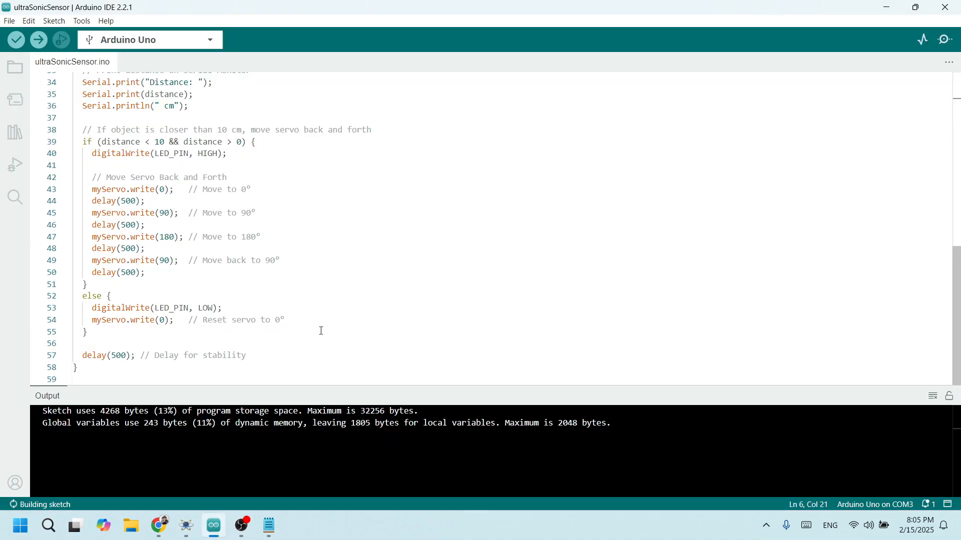
scroll(322, 330, "up", 6)
scroll(309, 310, "down", 2)
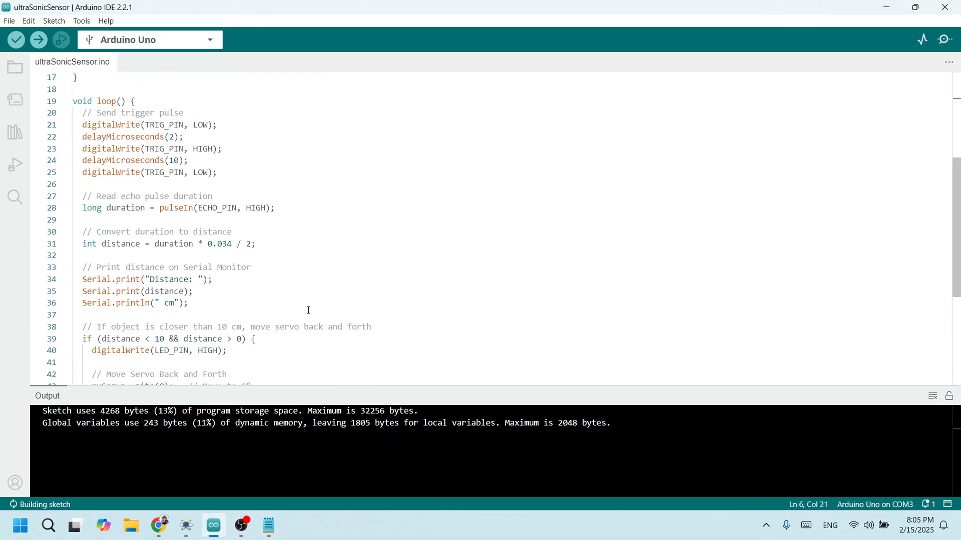
scroll(308, 311, "down", 1)
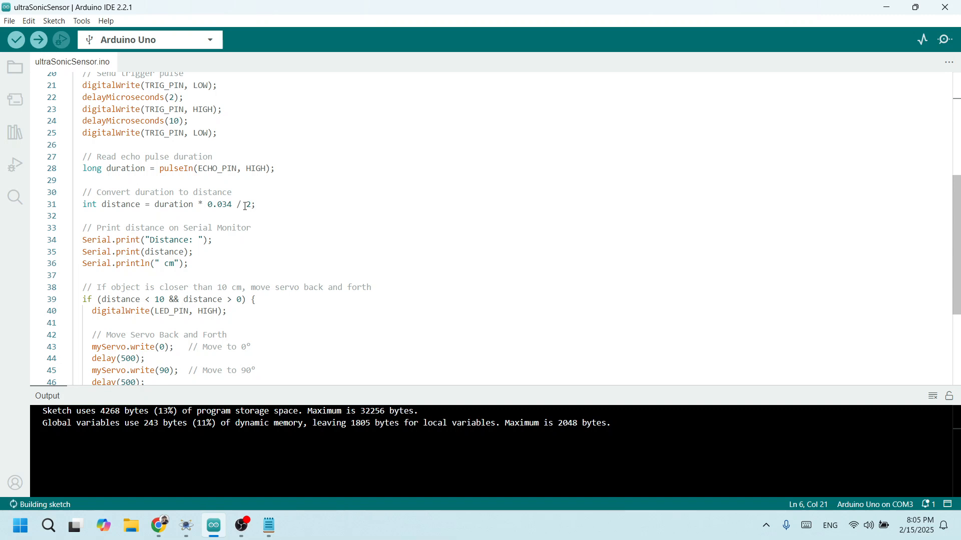
left_click_drag(262, 206, 193, 204)
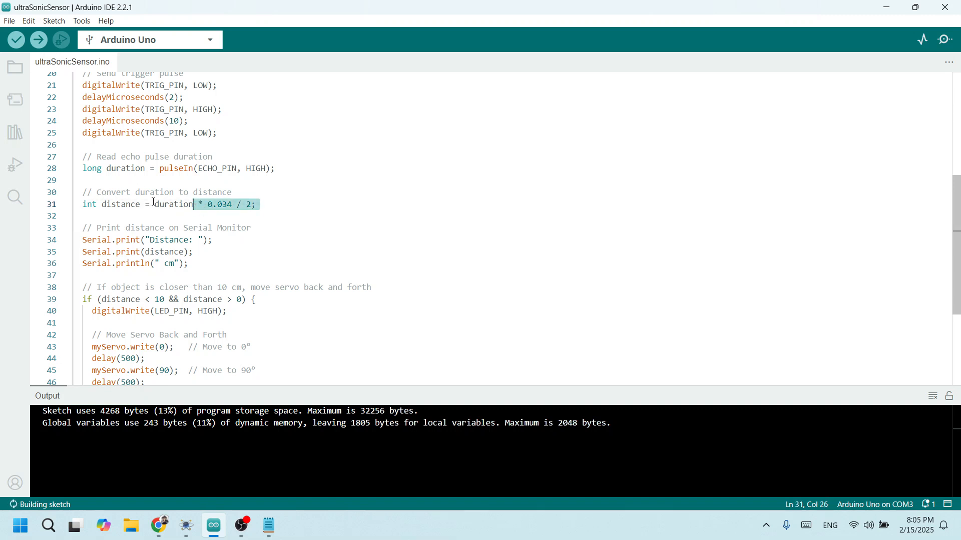
left_click(154, 203)
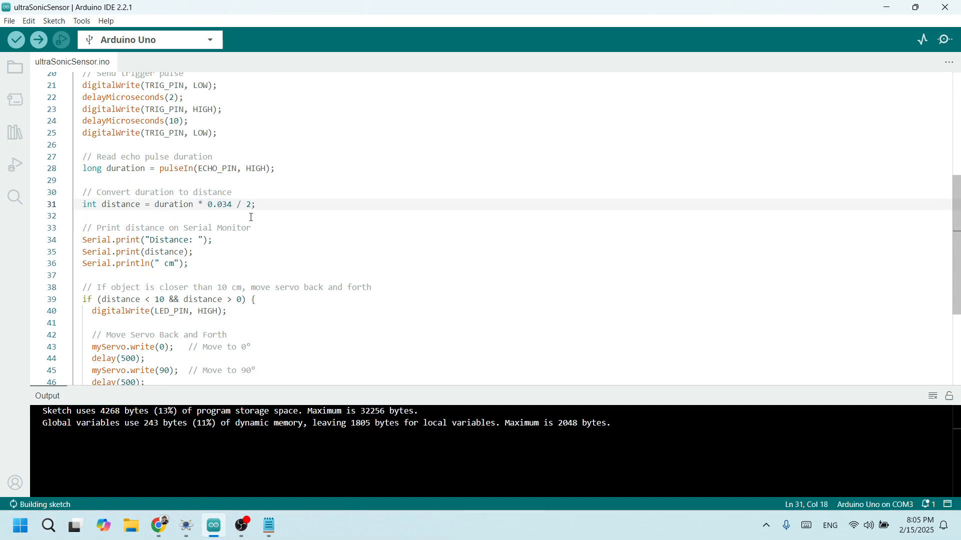
left_click_drag(273, 202, 83, 205)
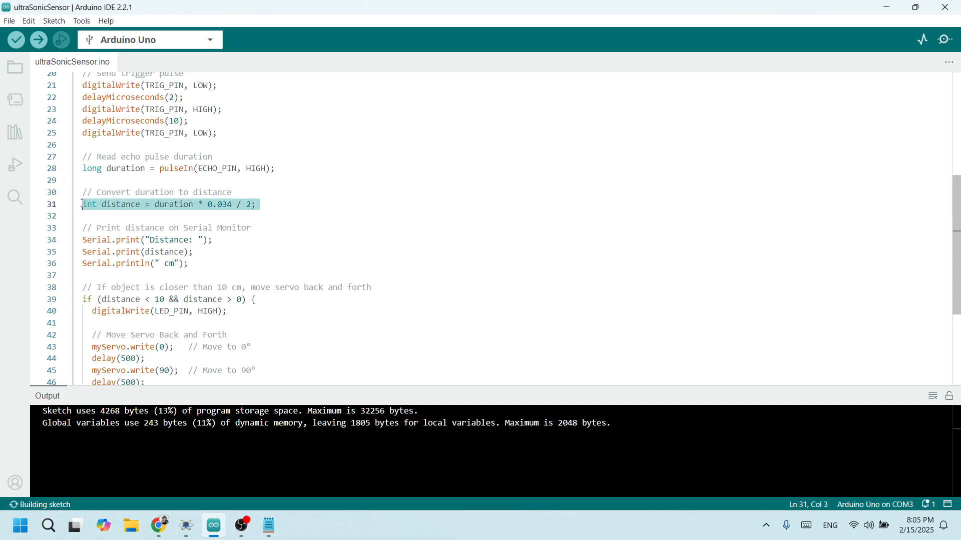
left_click(179, 193)
Examine the if condition comparing the distance with 10 and 0, and the line that turns the LED on
scroll(313, 226, "up", 5)
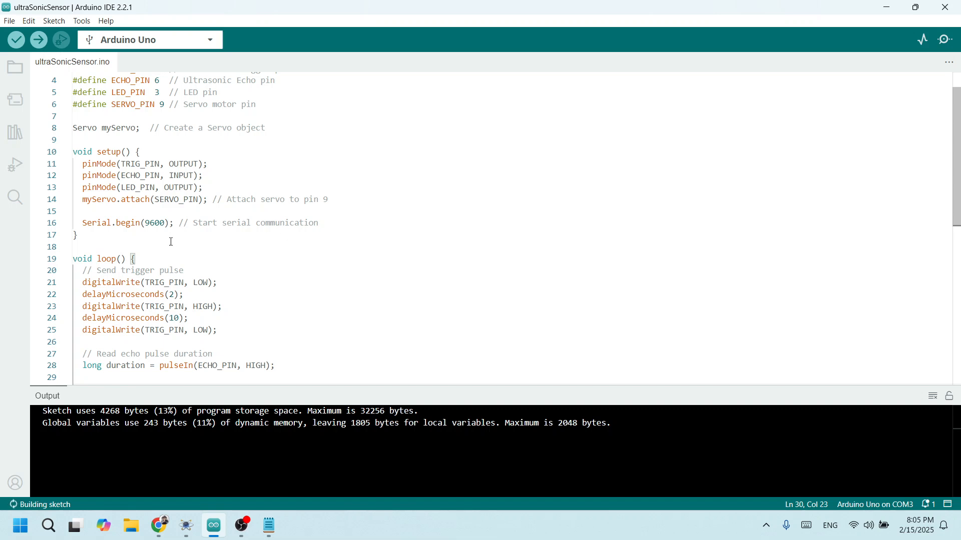
scroll(171, 242, "up", 1)
scroll(173, 241, "down", 8)
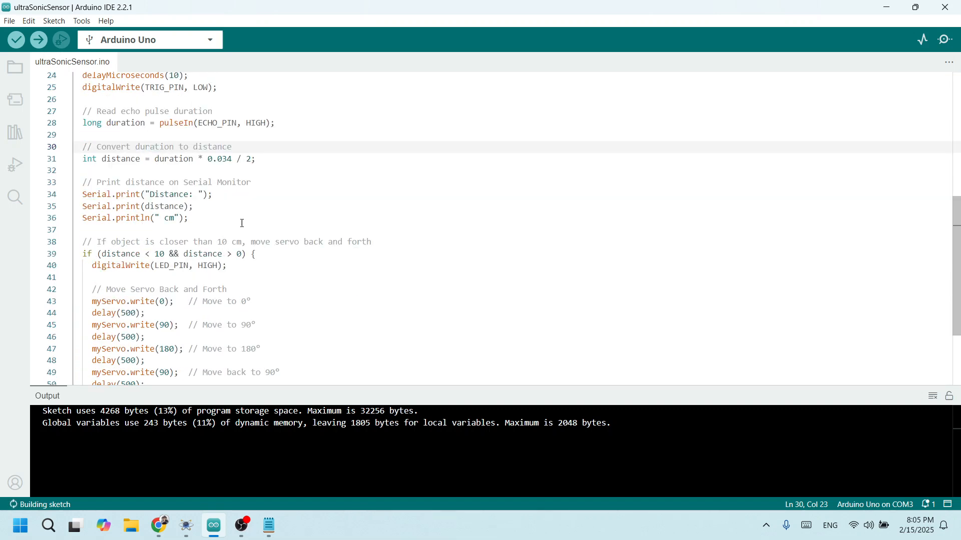
scroll(235, 227, "down", 3)
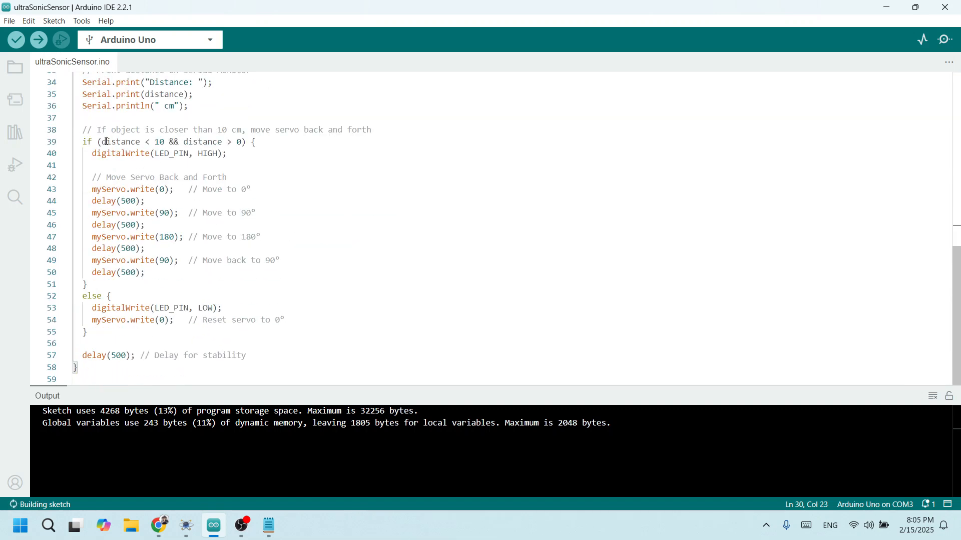
left_click_drag(169, 143, 145, 144)
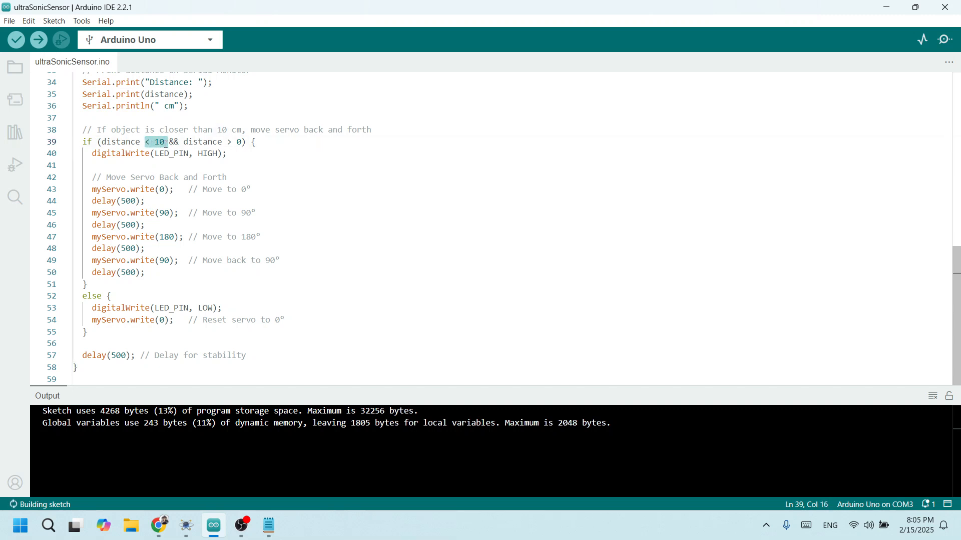
left_click_drag(246, 142, 116, 154)
left_click(136, 153)
left_click(174, 154)
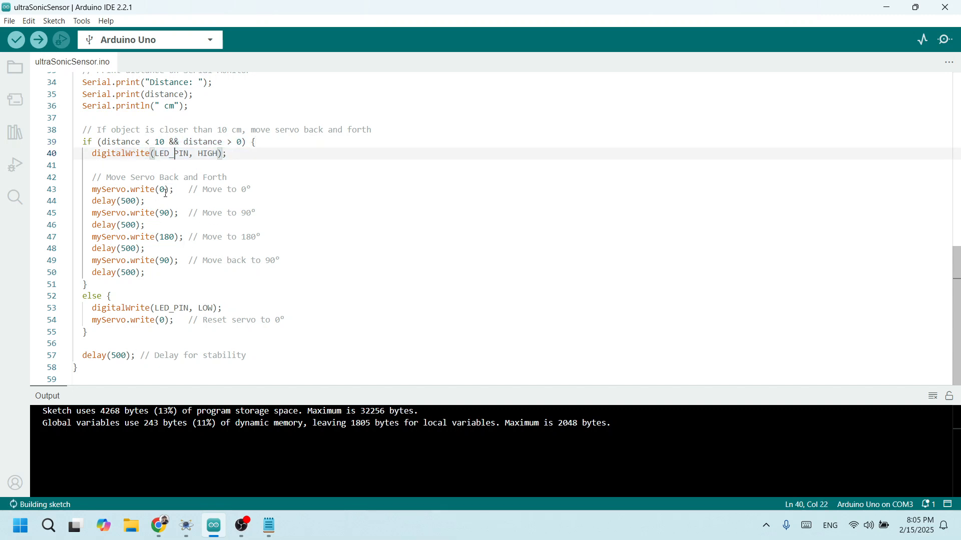
Walk through the servo write commands for 0, 90, 180 and 90 degrees and the 500 ms delays between them
left_click_drag(172, 193, 97, 191)
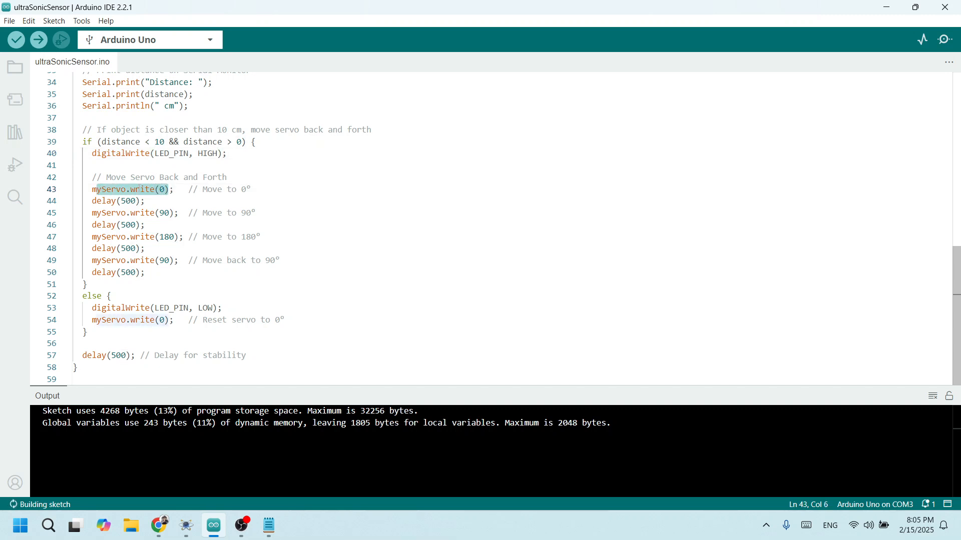
left_click(175, 191)
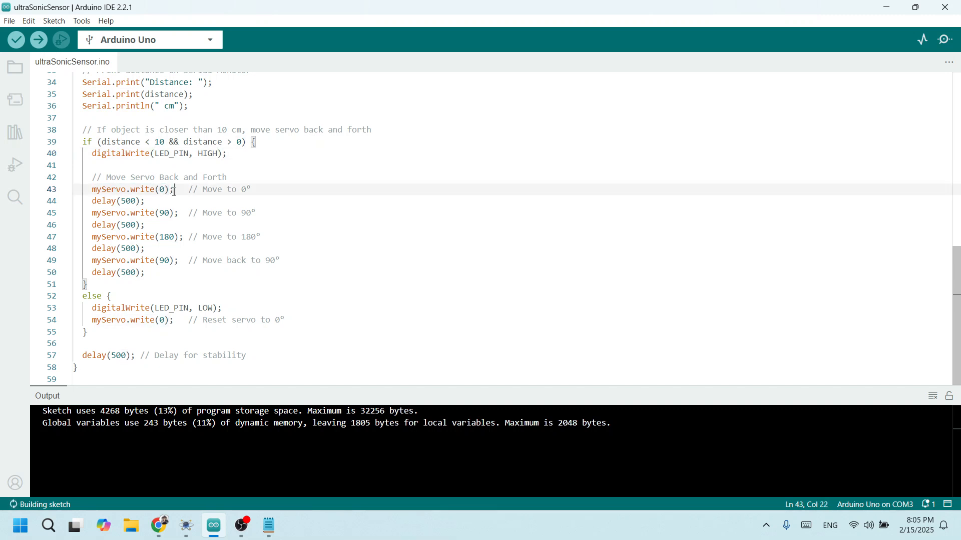
left_click_drag(148, 202, 99, 204)
left_click(146, 201)
left_click_drag(153, 226, 113, 224)
left_click(142, 225)
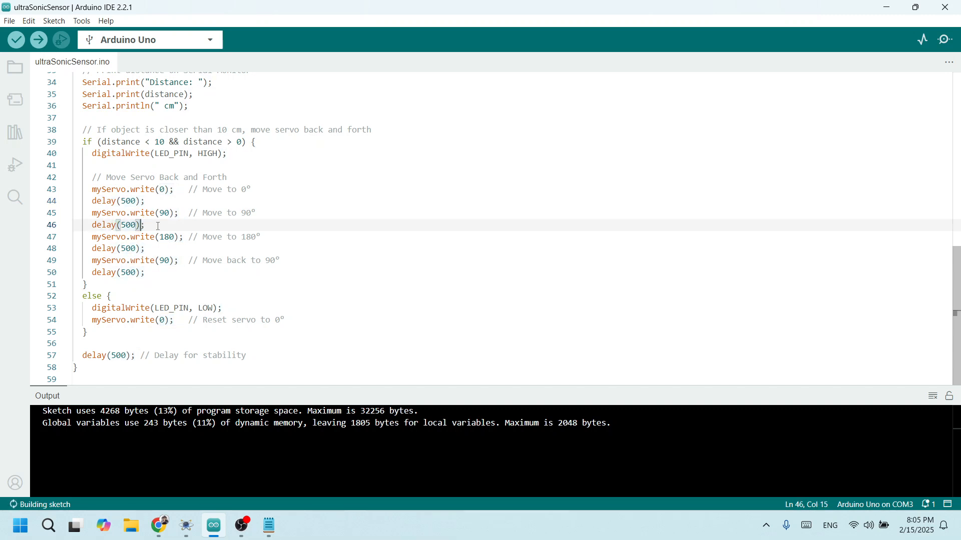
left_click_drag(184, 239, 131, 238)
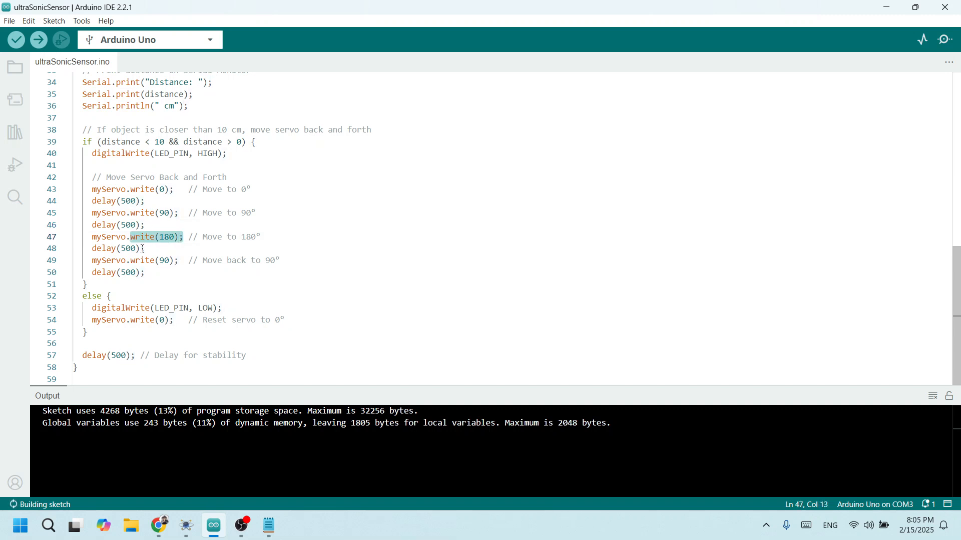
left_click(142, 248)
left_click(170, 261)
left_click(151, 274)
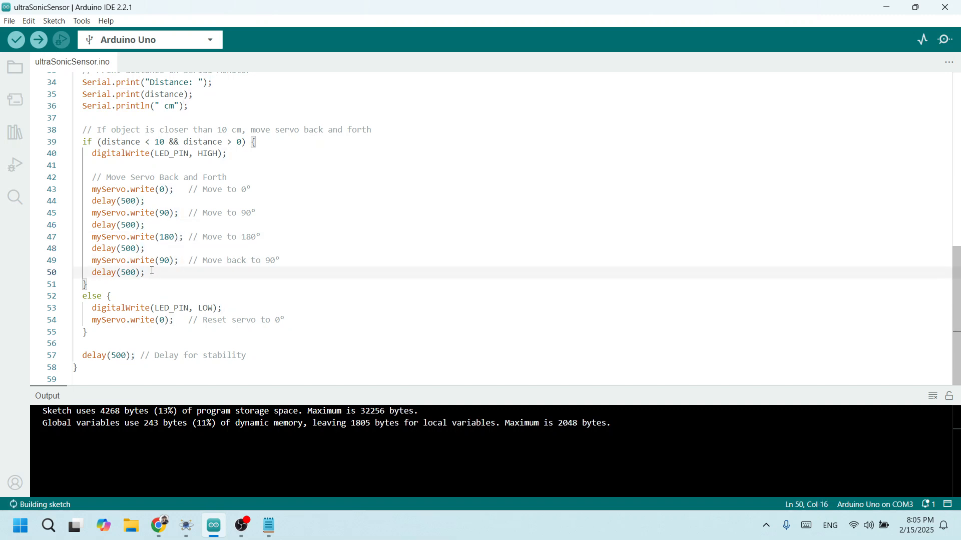
Compare the distance-below-10 condition with the else branch that resets the servo to 0 degrees
left_click_drag(174, 142, 140, 143)
left_click(188, 201)
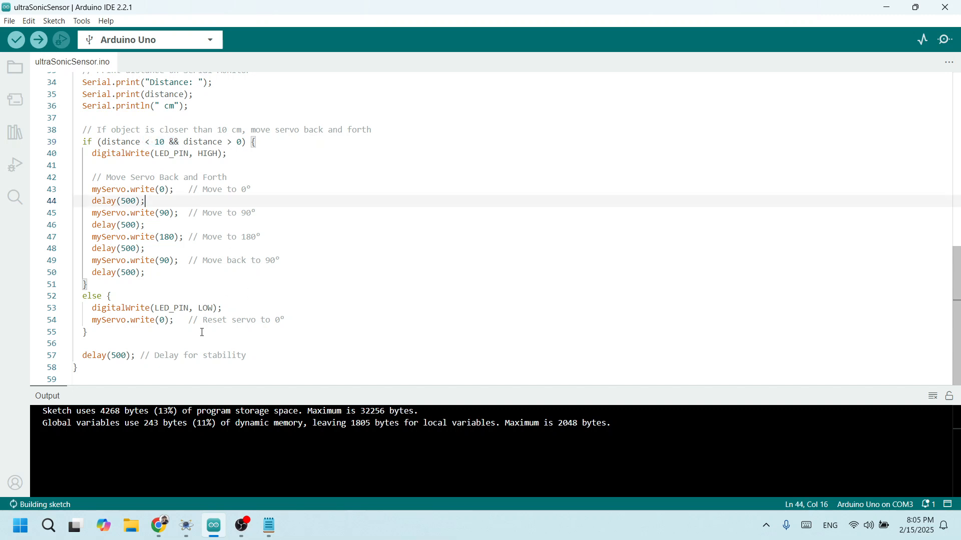
left_click_drag(176, 323, 141, 321)
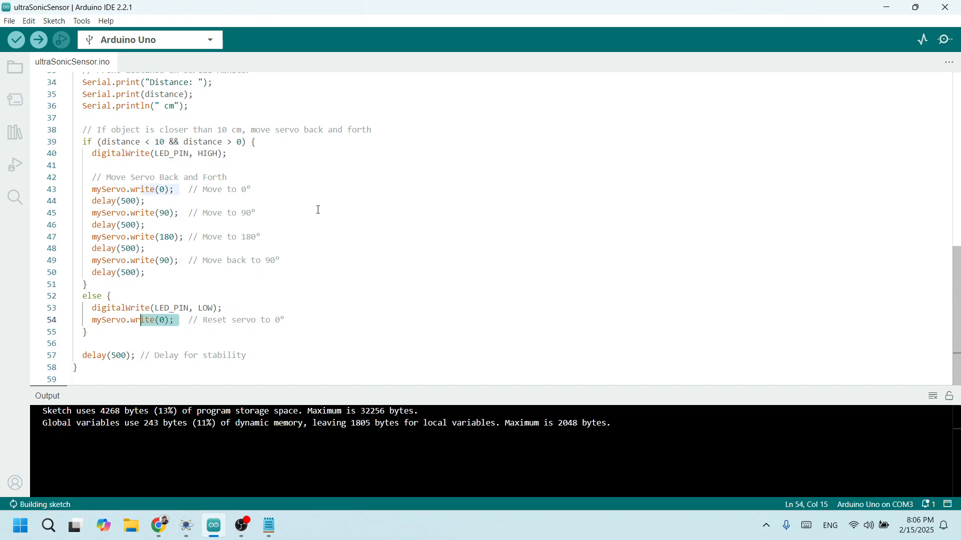
Switch to Proteus, run the simulation with the sensor distance at 9.0, and stop it
key("alt+Tab")
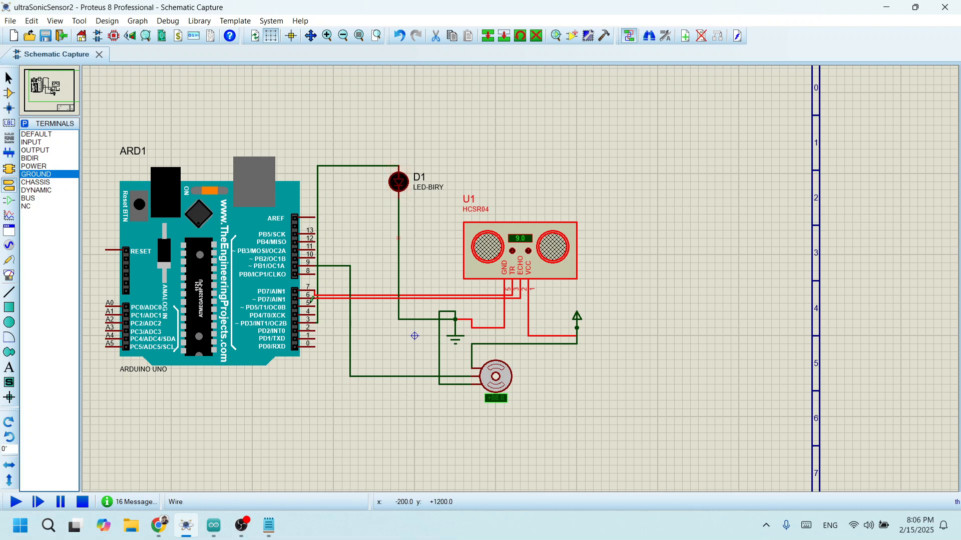
left_click(16, 502)
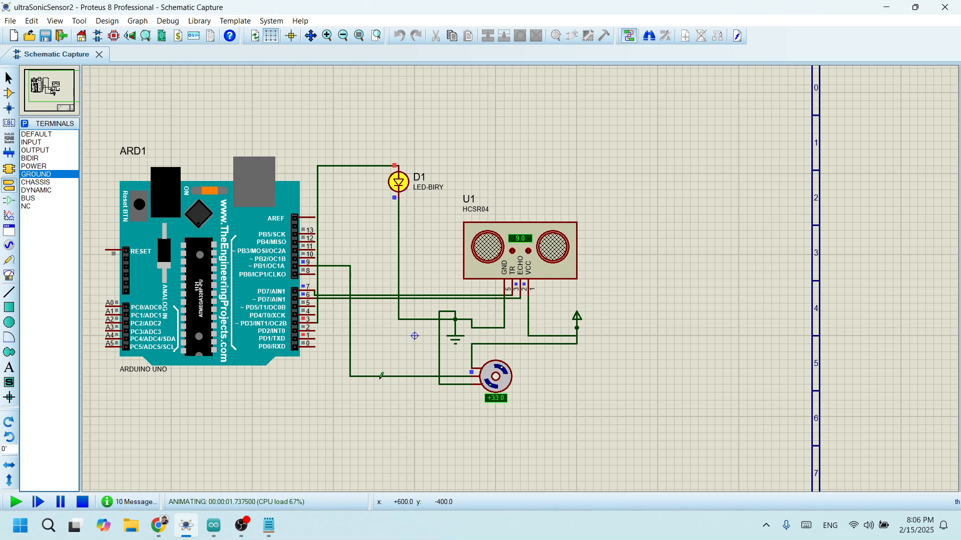
left_click(85, 506)
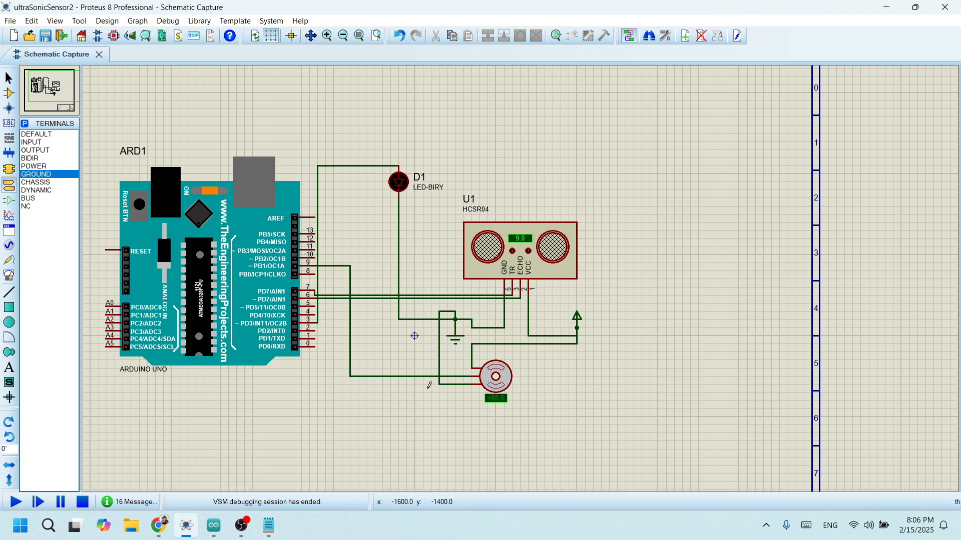
Simulate the circuit starting with the HCSR04 distance at 14.0, lower it to 9.0 during the run, and stop the simulation
left_click(529, 250)
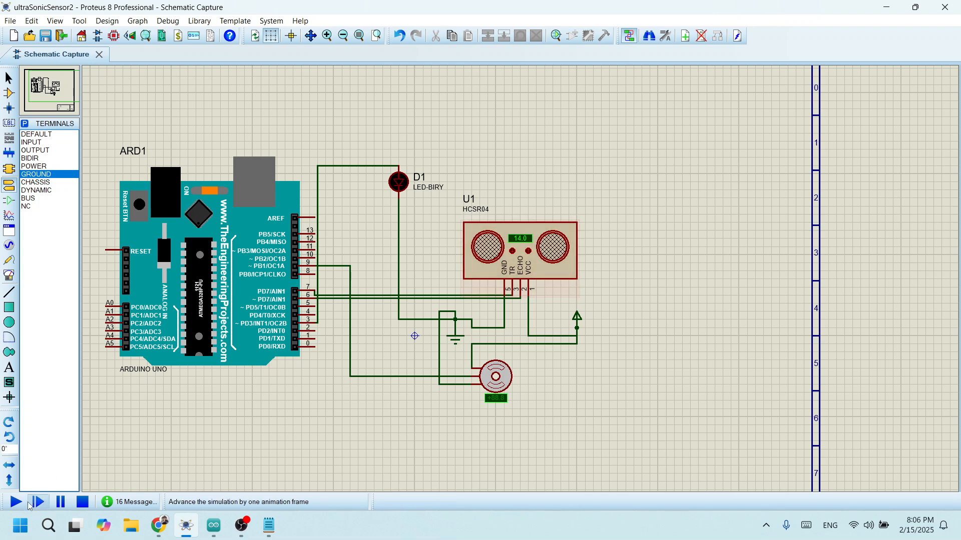
left_click(24, 504)
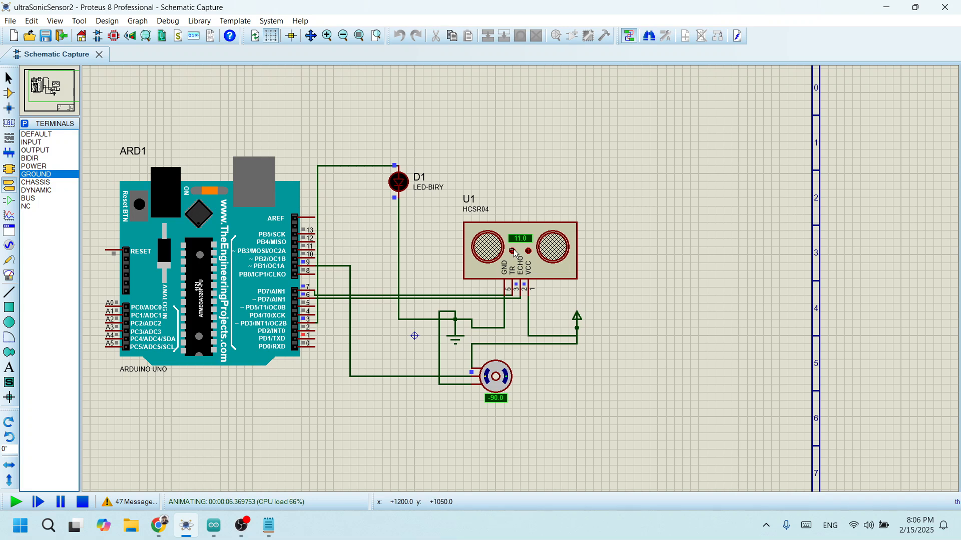
left_click(514, 252)
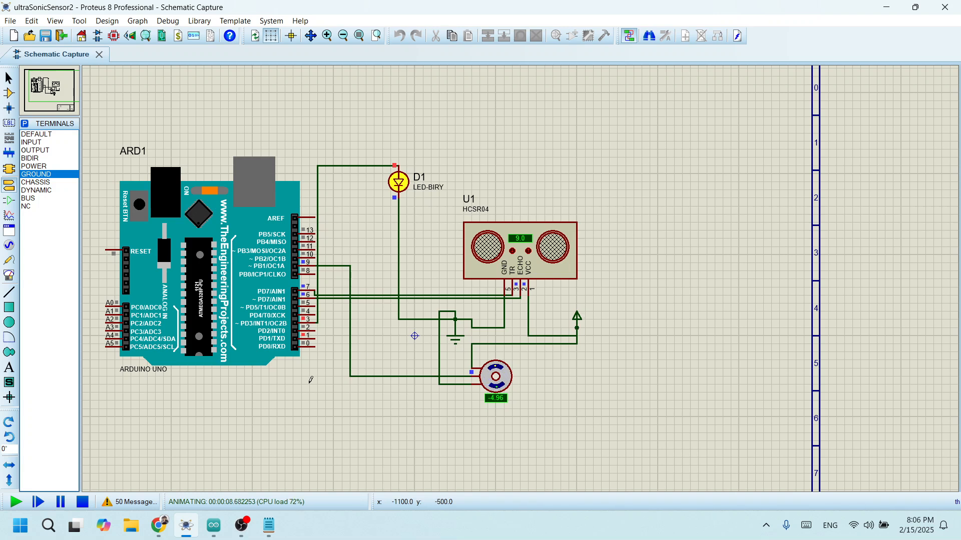
left_click(83, 502)
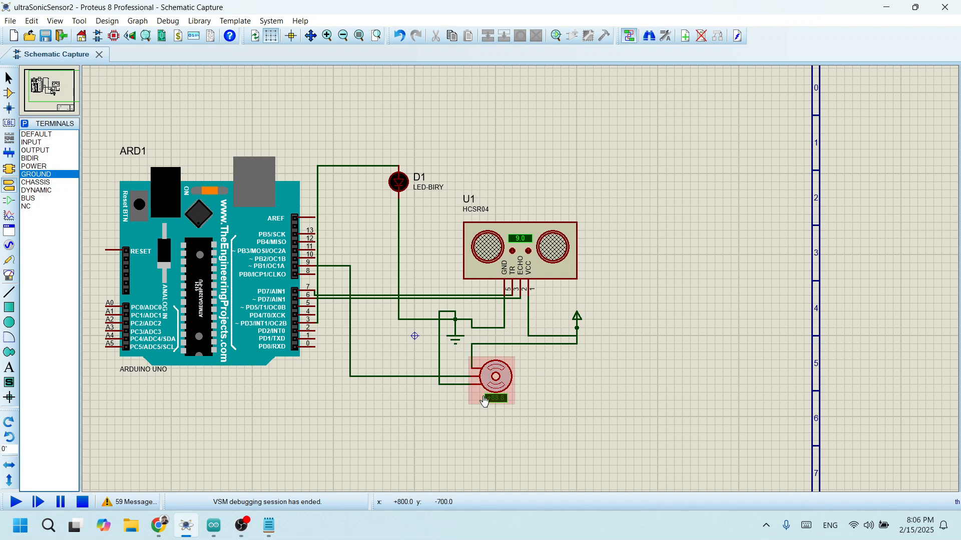
Switch to Arduino IDE and review the ultraSonicSensor sketch from the pin definitions and setup through the end of the loop
mouse_move(251, 532)
left_click(214, 525)
left_click(440, 201)
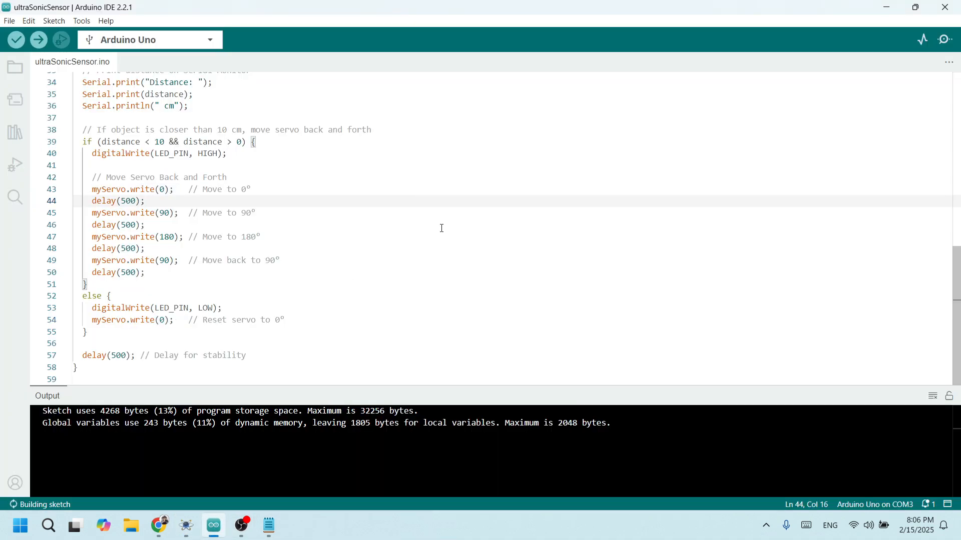
scroll(442, 228, "up", 7)
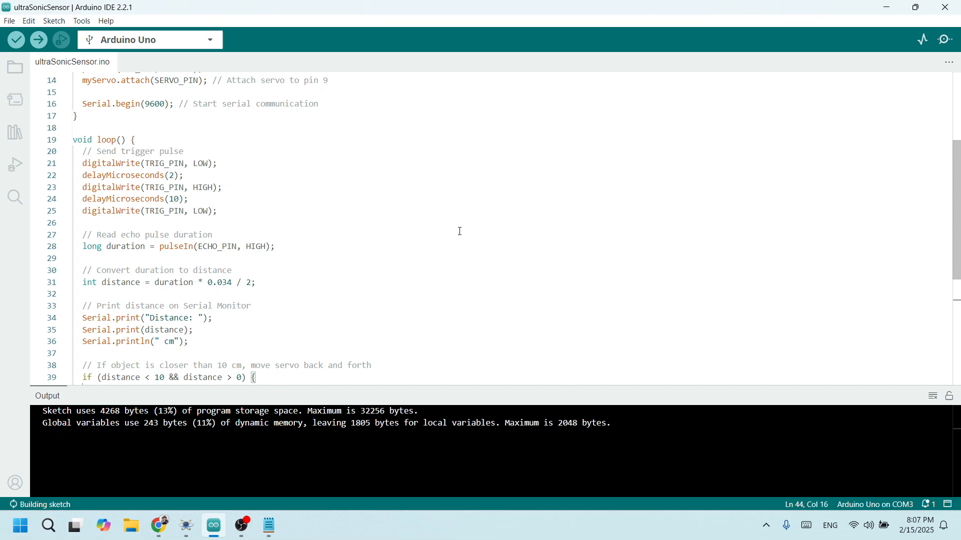
scroll(440, 232, "up", 5)
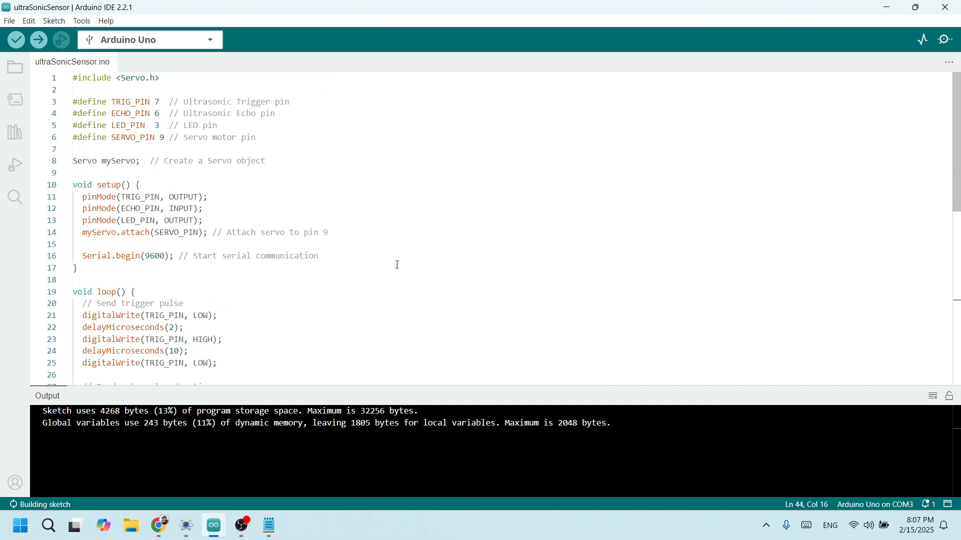
scroll(398, 266, "down", 11)
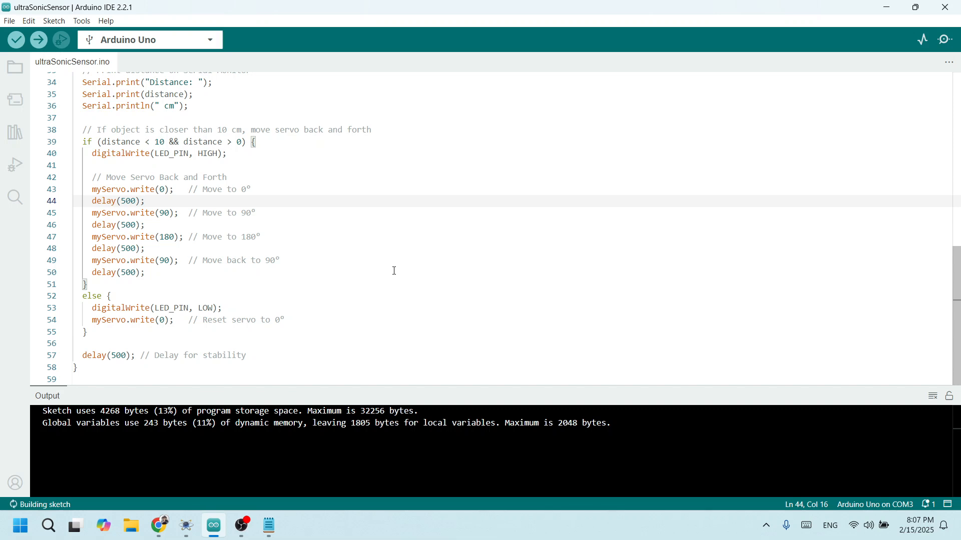